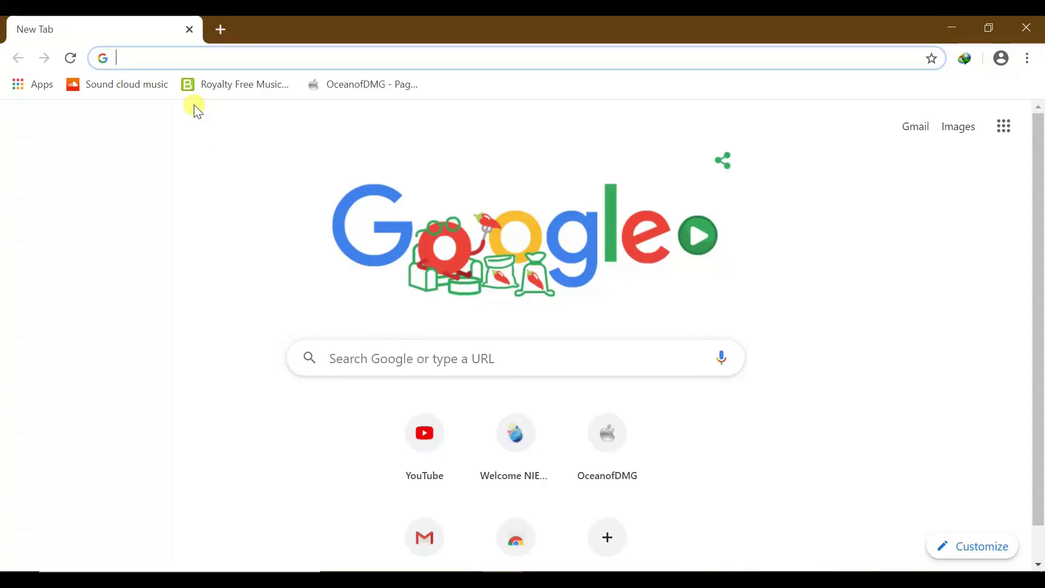
Search Google for 'nielit e learning' and open the NIELIT e-Learning portal result.
{"action": "type", "text": "nielit"}
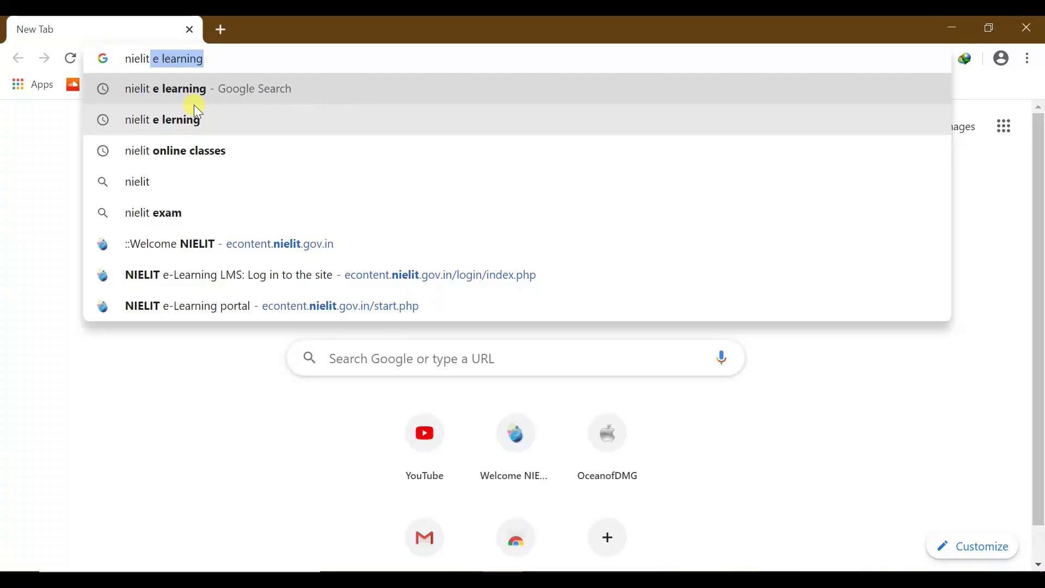
{"action": "key", "text": "Return"}
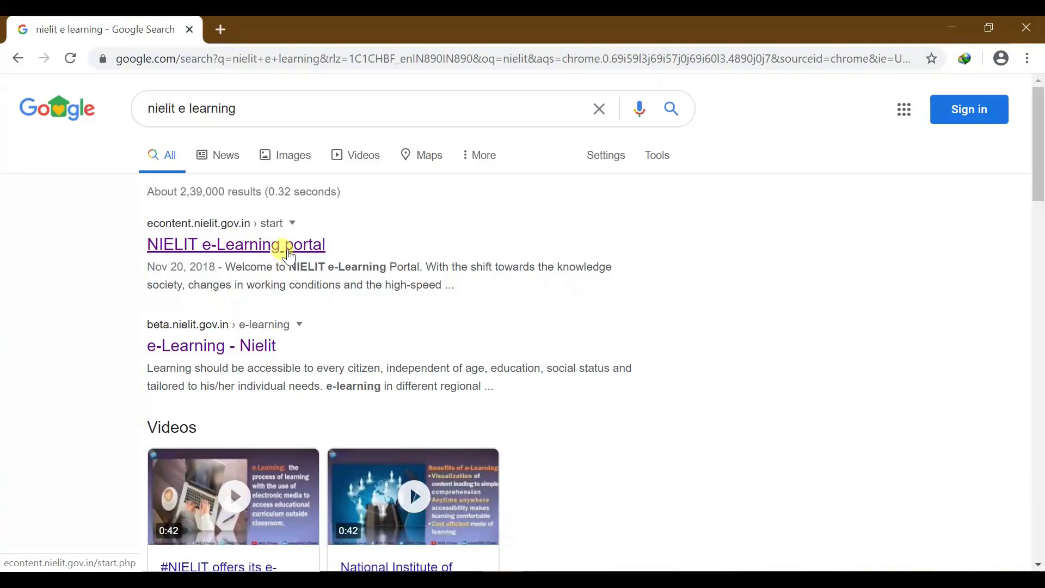
{"action": "left_click", "coordinate": [223, 248]}
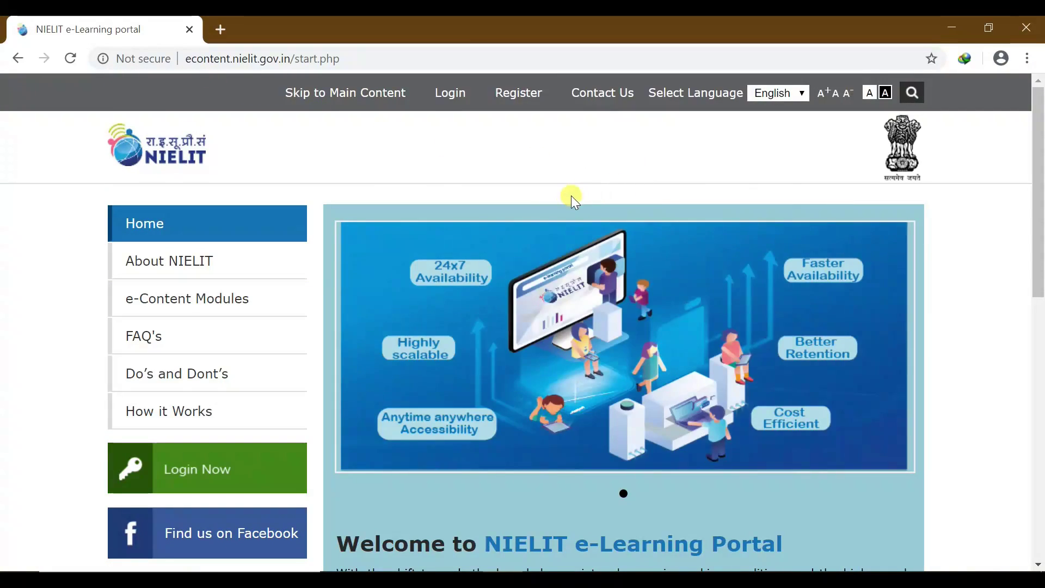
Go from the portal home page to its login page via the green Login Now button.
{"action": "scroll", "coordinate": [570, 199], "scroll_direction": "down", "scroll_amount": 3}
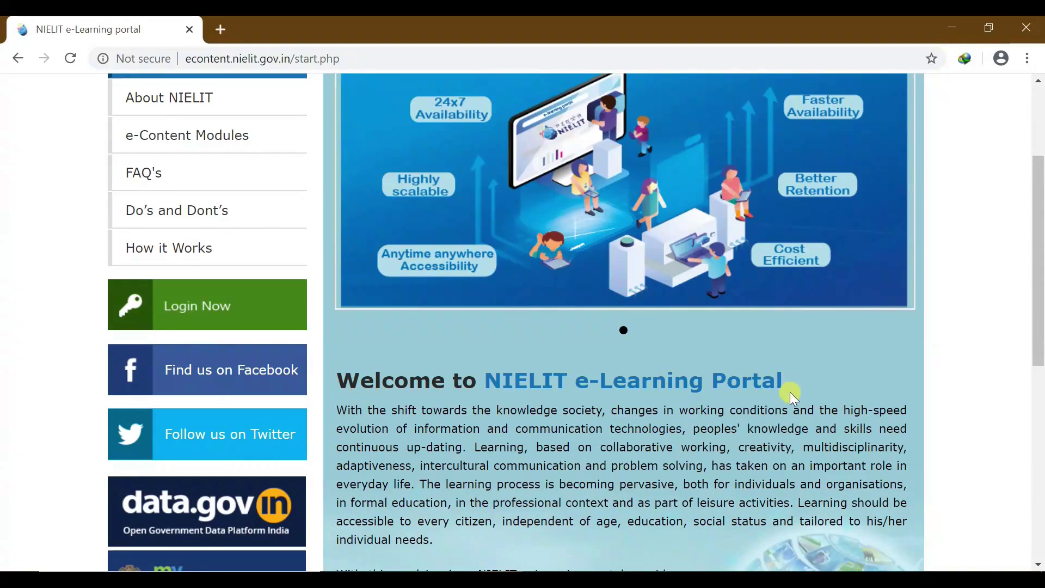
{"action": "scroll", "coordinate": [790, 392], "scroll_direction": "up", "scroll_amount": 3}
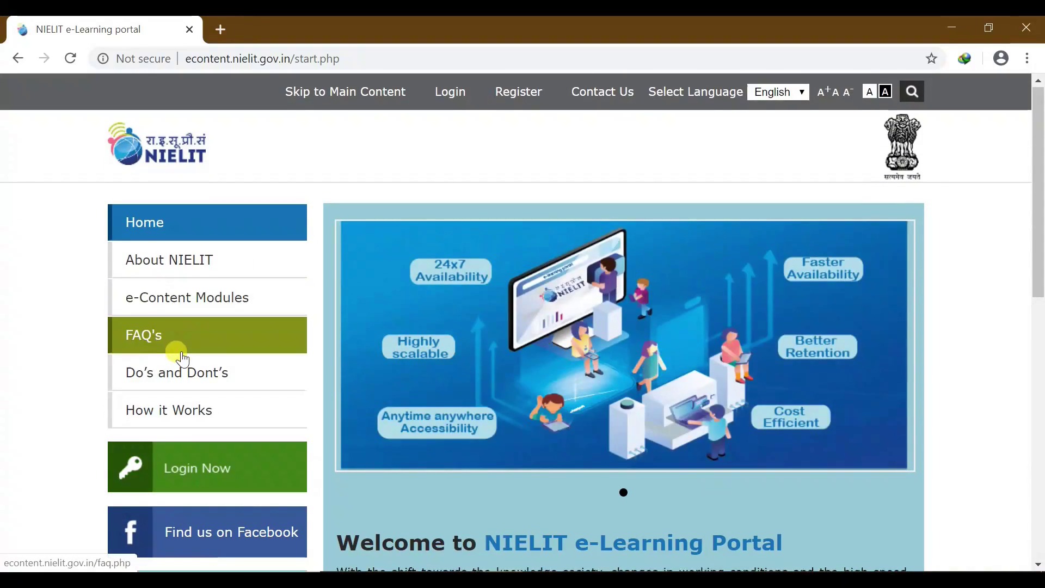
{"action": "scroll", "coordinate": [175, 350], "scroll_direction": "down", "scroll_amount": 4}
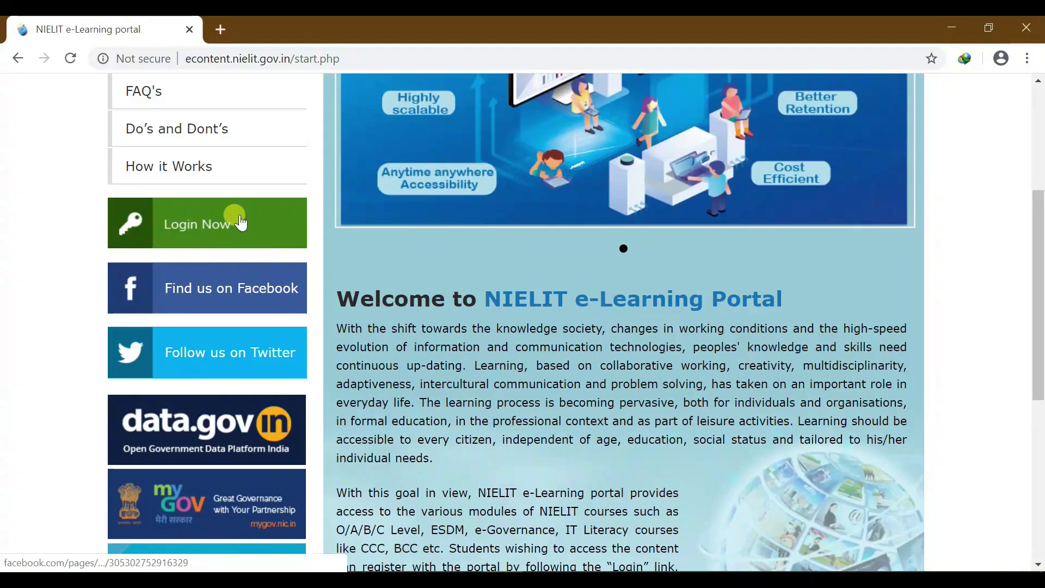
{"action": "left_click", "coordinate": [208, 229]}
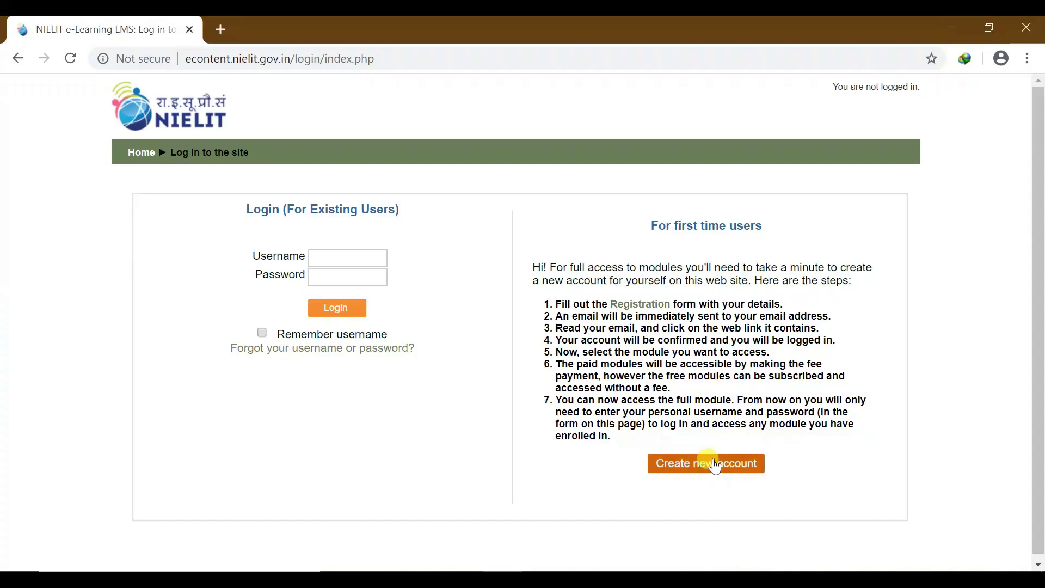
Choose Create new account under 'For first time users'.
{"action": "left_click", "coordinate": [712, 468]}
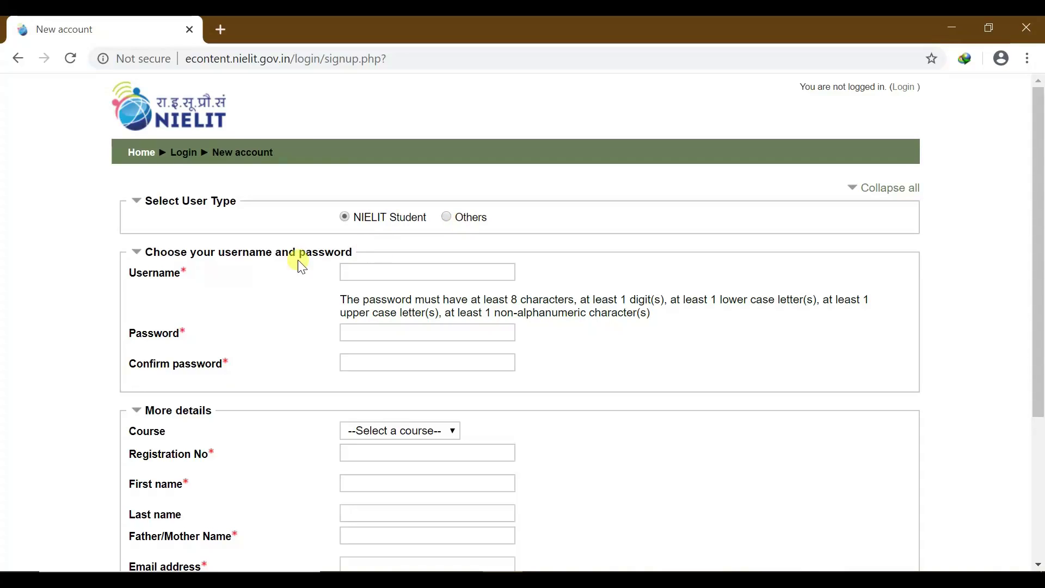
Enter the chosen username in the sign-up form's Username field.
{"action": "scroll", "coordinate": [655, 364], "scroll_direction": "down", "scroll_amount": 1}
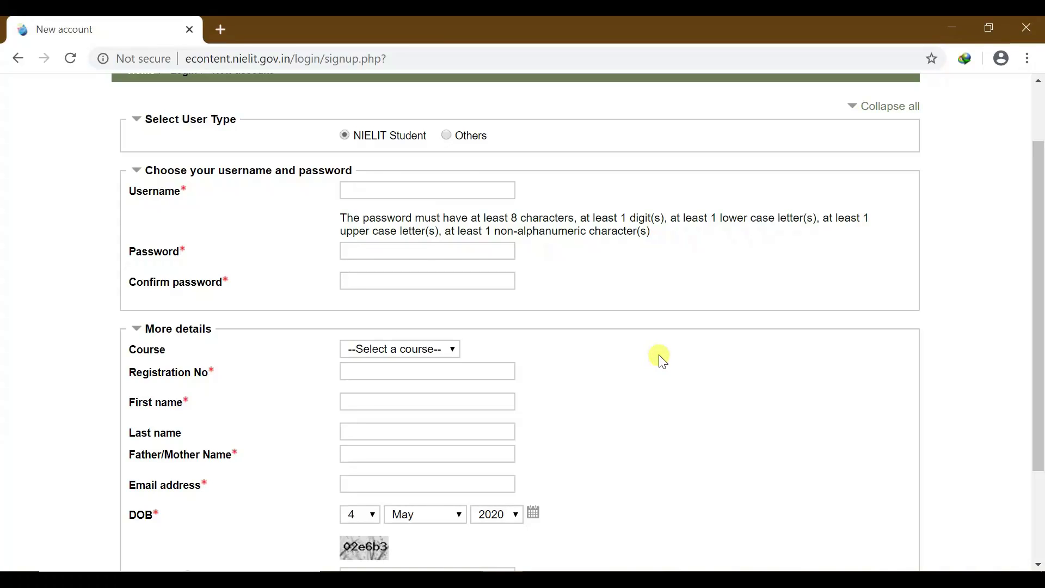
{"action": "scroll", "coordinate": [659, 362], "scroll_direction": "up", "scroll_amount": 2}
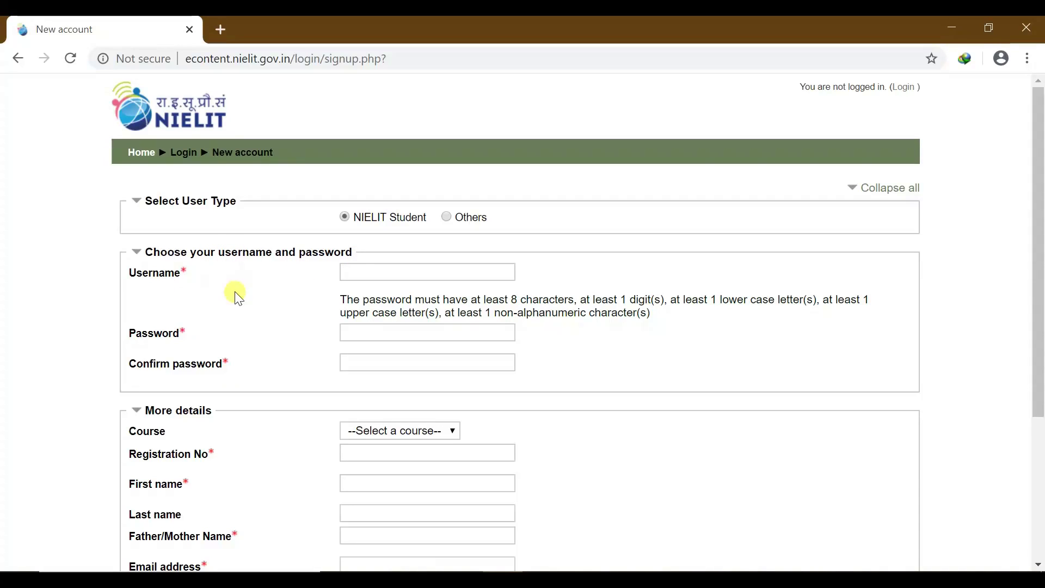
{"action": "left_click", "coordinate": [356, 275]}
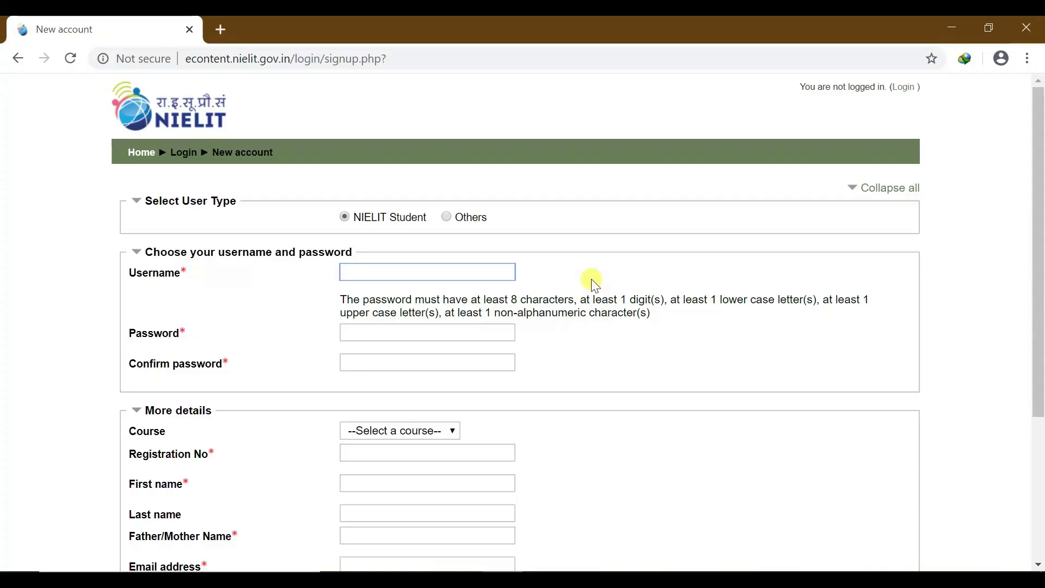
{"action": "type", "text": "Dileswar"}
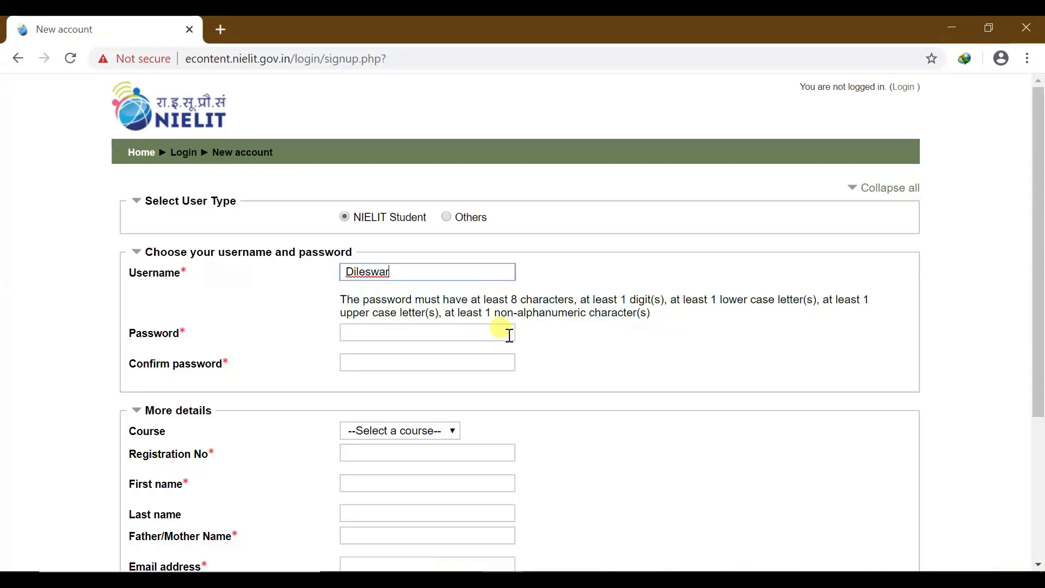
Enter the account password in both the Password and Confirm password fields.
{"action": "left_click", "coordinate": [385, 331]}
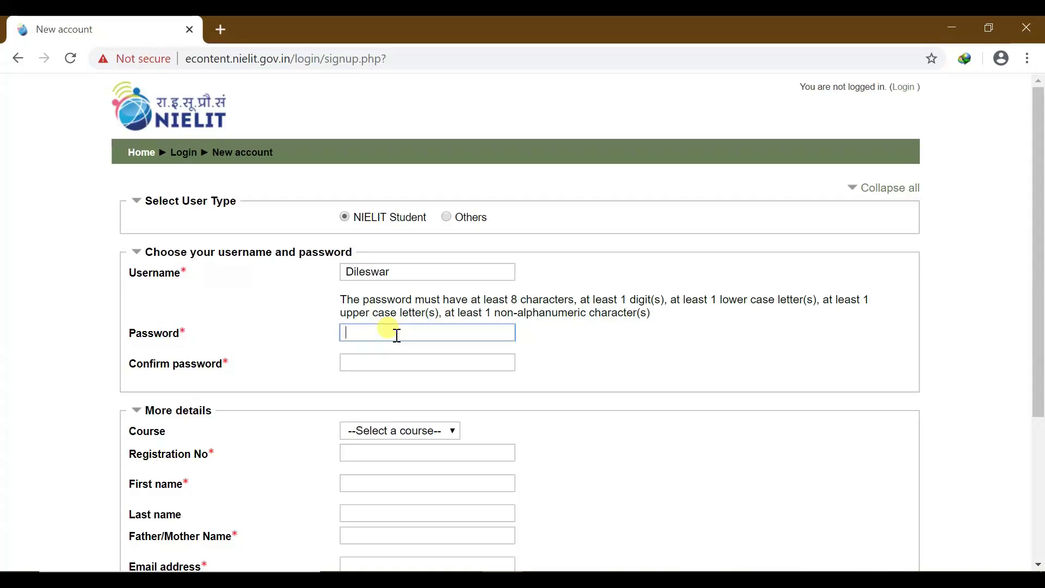
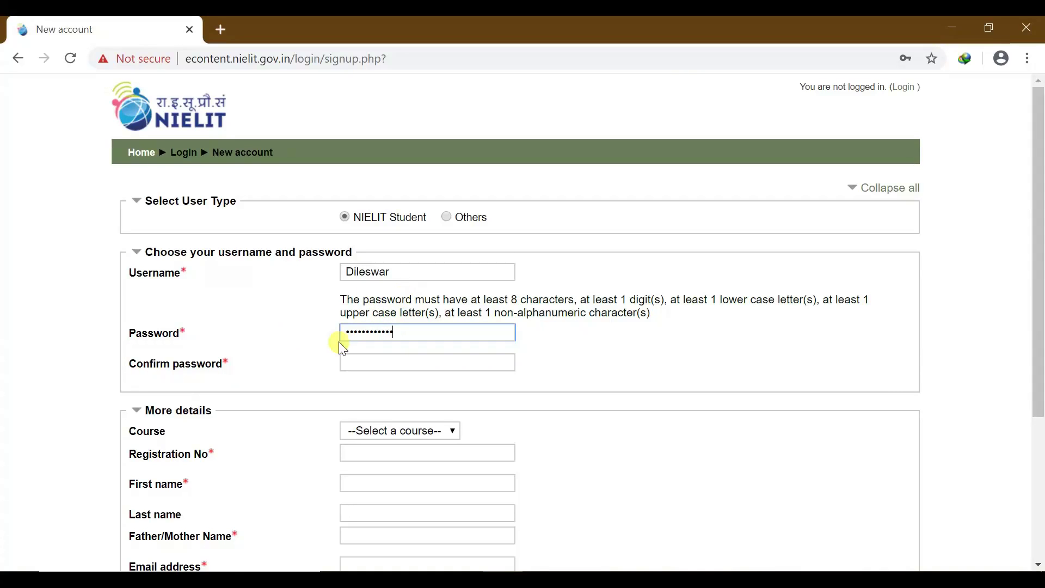
{"action": "left_click", "coordinate": [369, 358]}
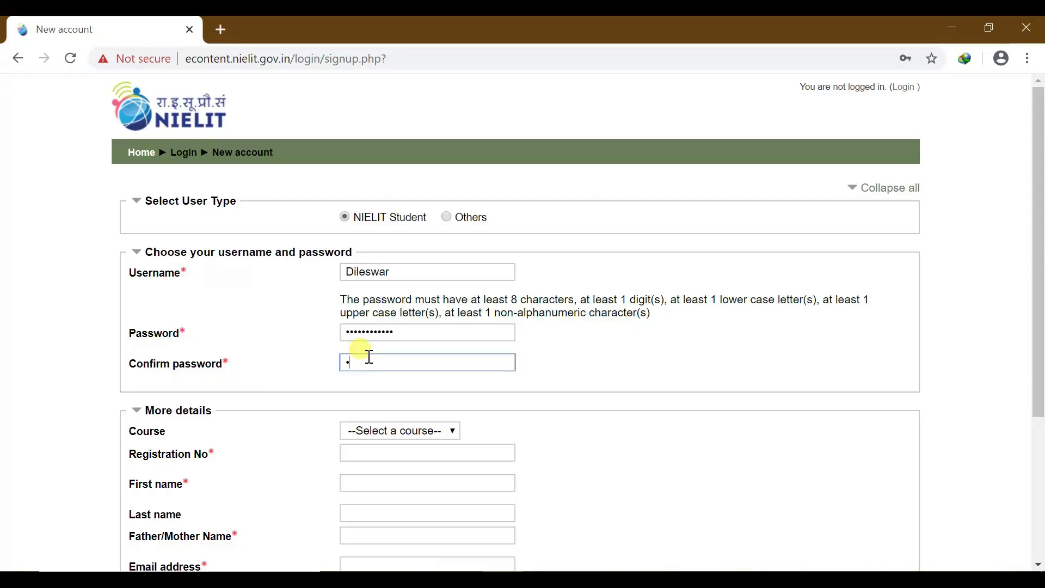
{"action": "type", "text": "••••••••"}
{"action": "scroll", "coordinate": [528, 409], "scroll_direction": "down", "scroll_amount": 1}
{"action": "scroll", "coordinate": [528, 409], "scroll_direction": "down", "scroll_amount": 1}
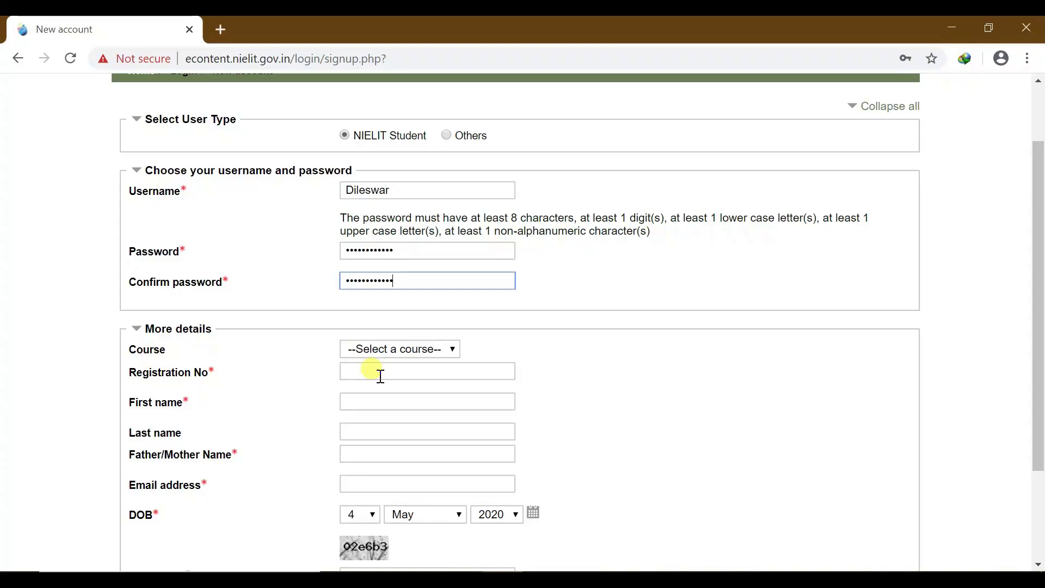
Select O Level as the course and enter the student's registration number.
{"action": "left_click", "coordinate": [452, 355]}
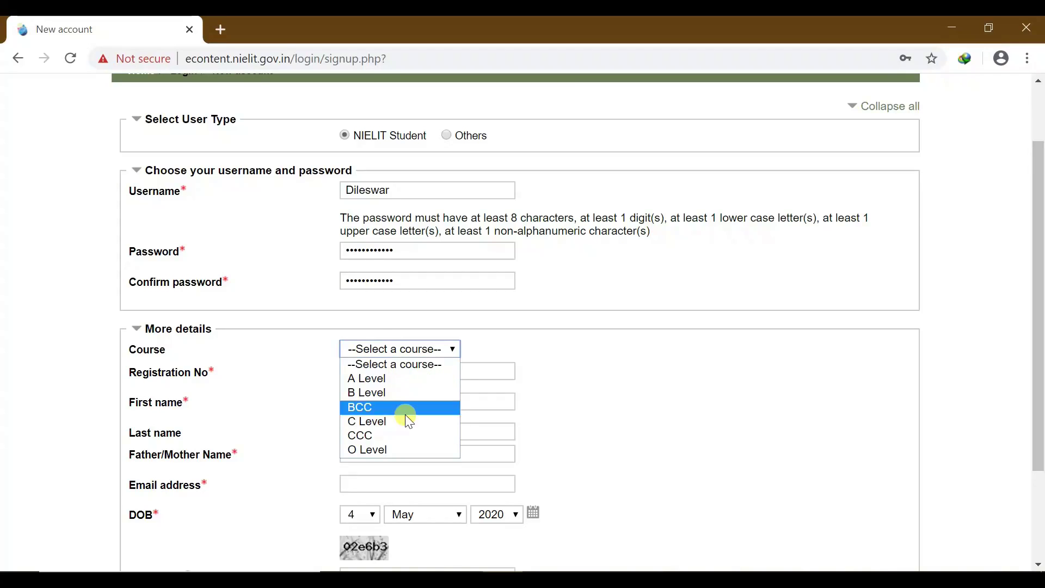
{"action": "left_click", "coordinate": [380, 457]}
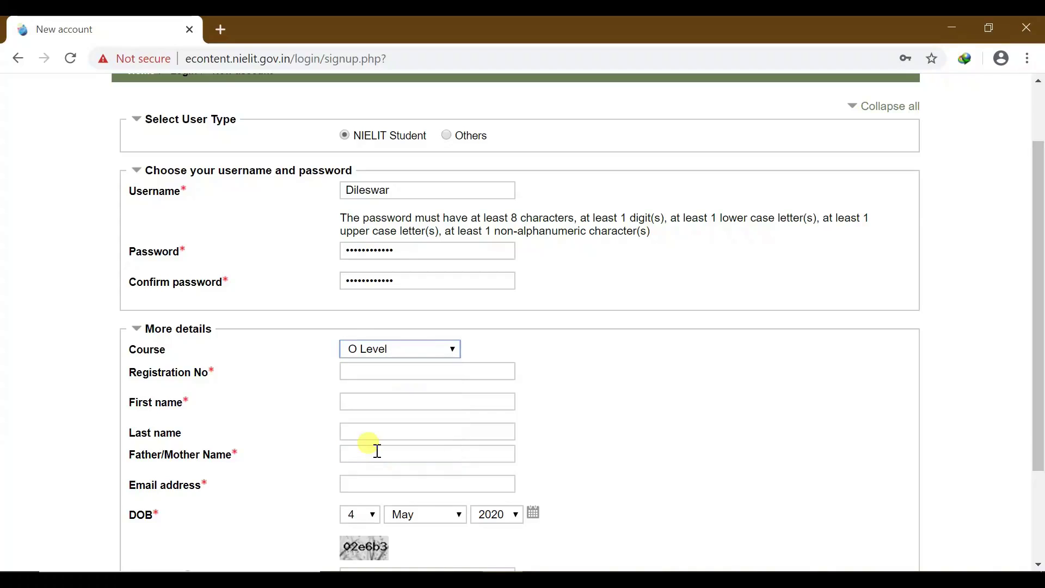
{"action": "left_click", "coordinate": [362, 374]}
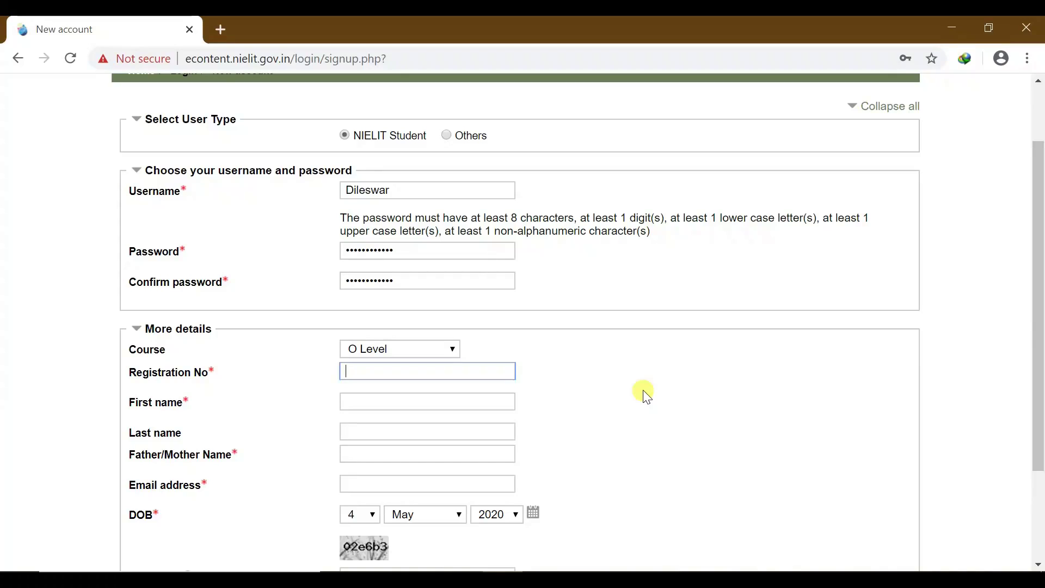
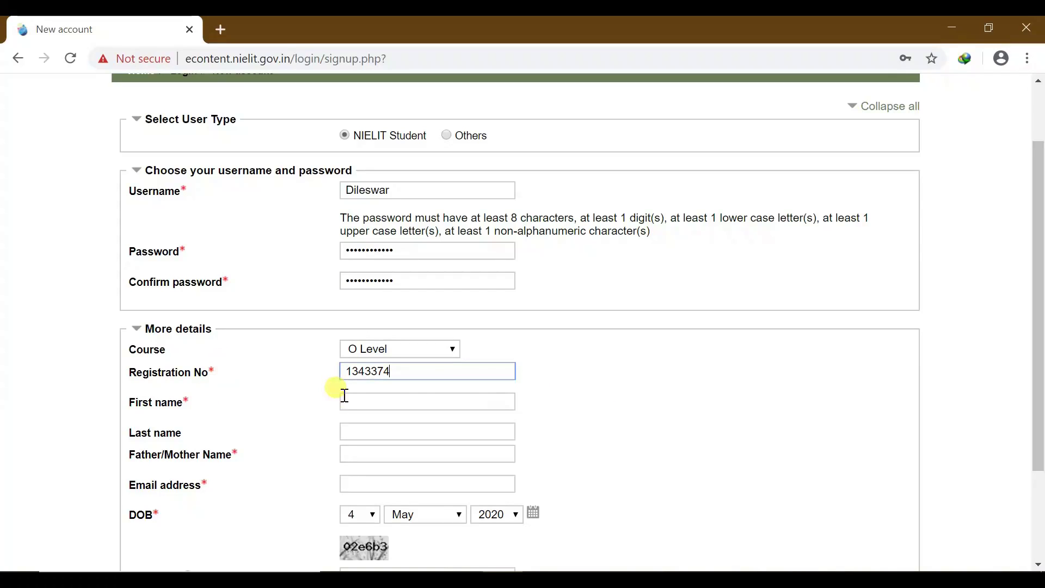
Fill in the student's first name, last name, parent's name and e-mail address.
{"action": "left_click", "coordinate": [378, 404]}
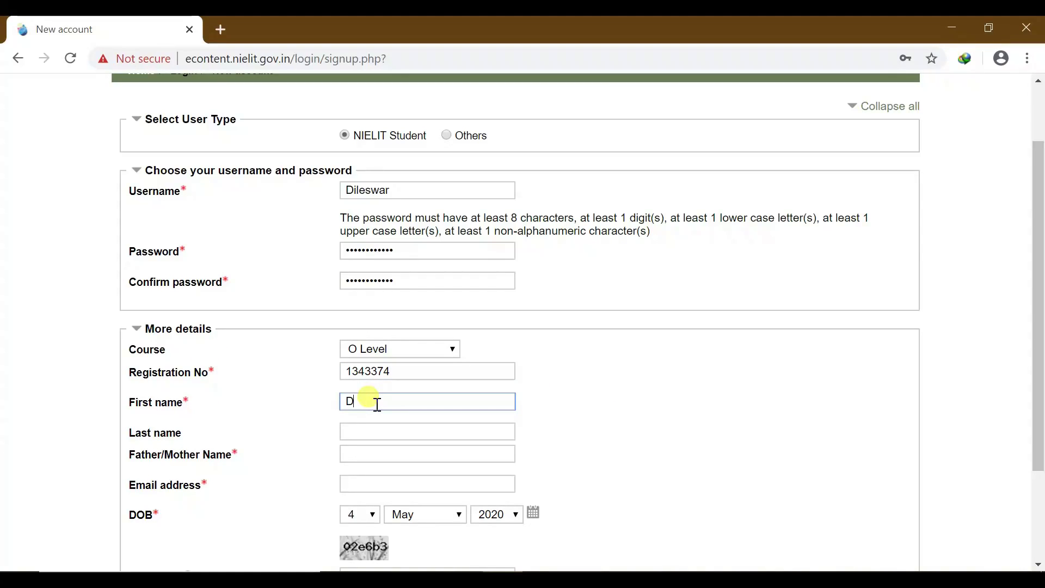
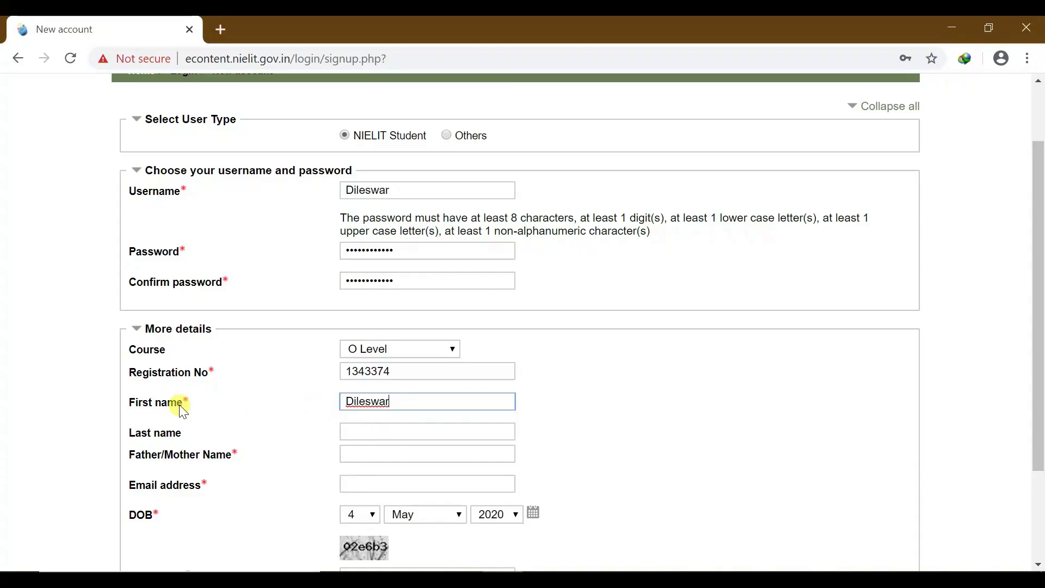
{"action": "left_click", "coordinate": [374, 432]}
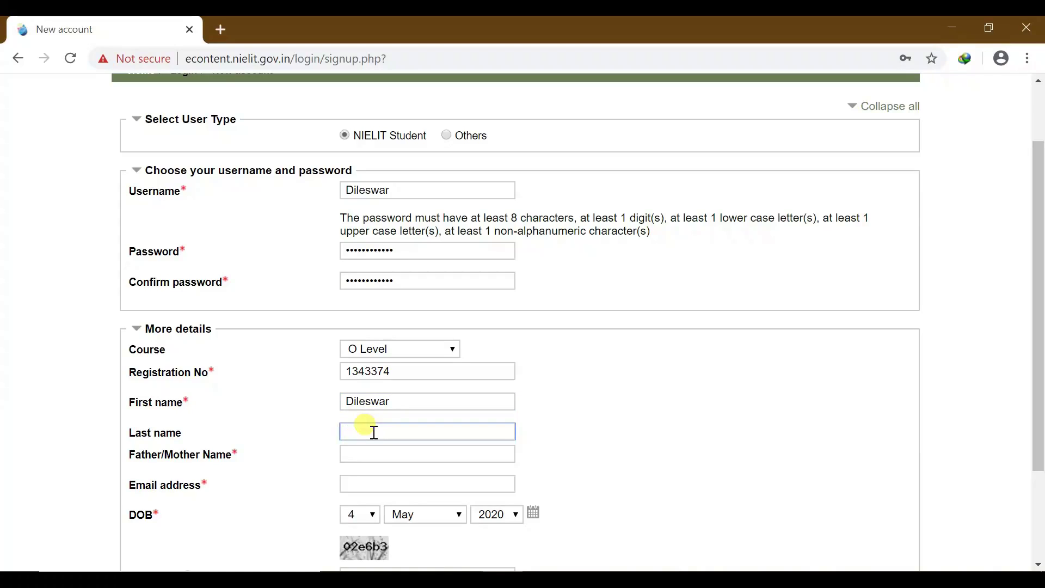
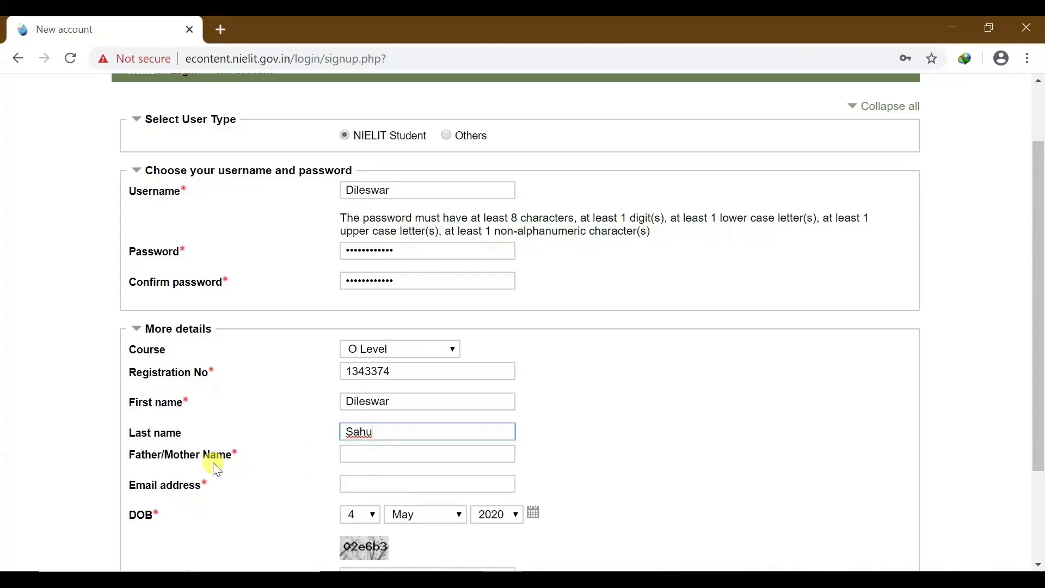
{"action": "left_click", "coordinate": [371, 459]}
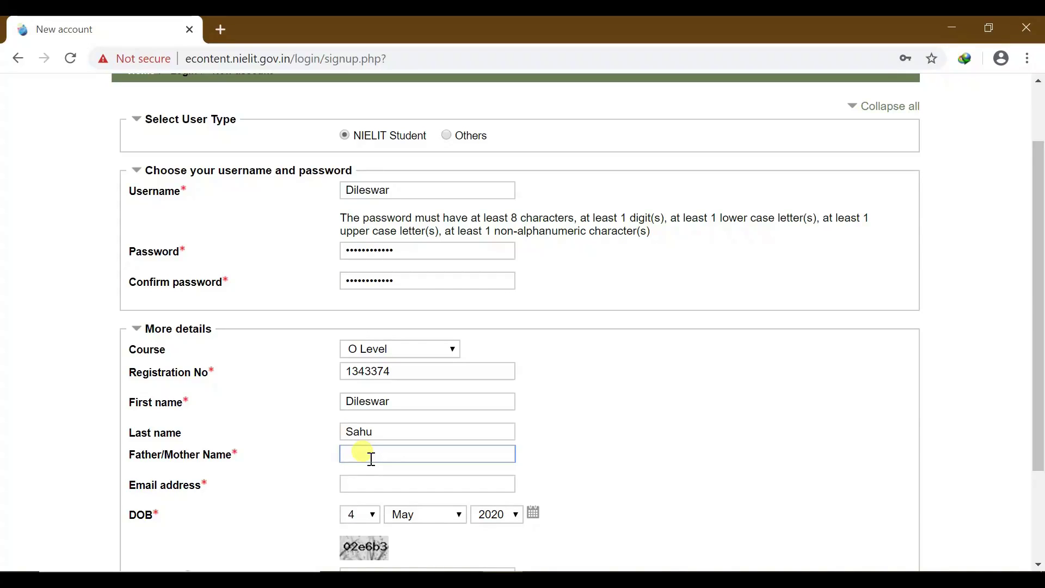
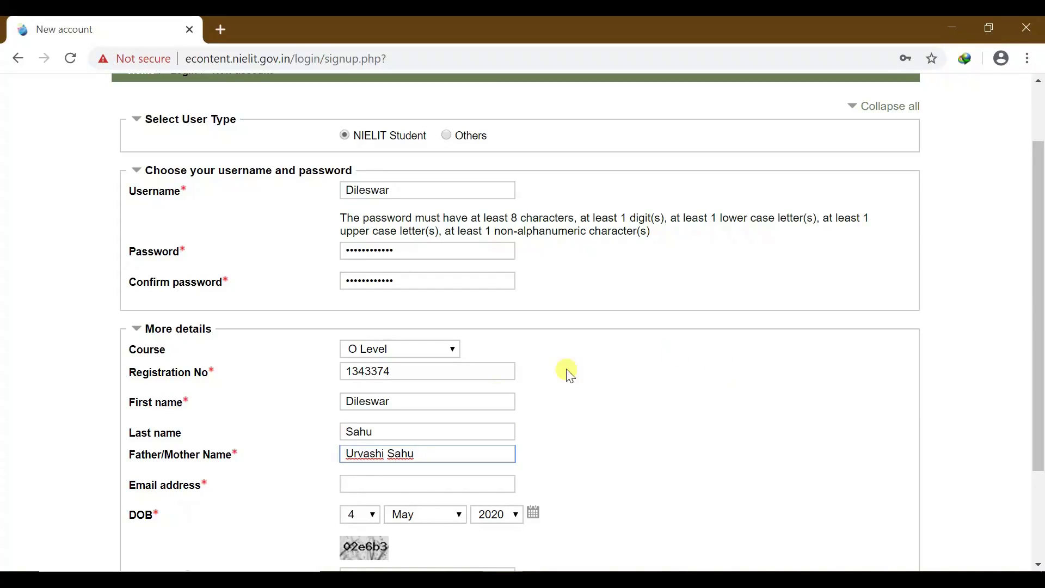
{"action": "left_click", "coordinate": [391, 481]}
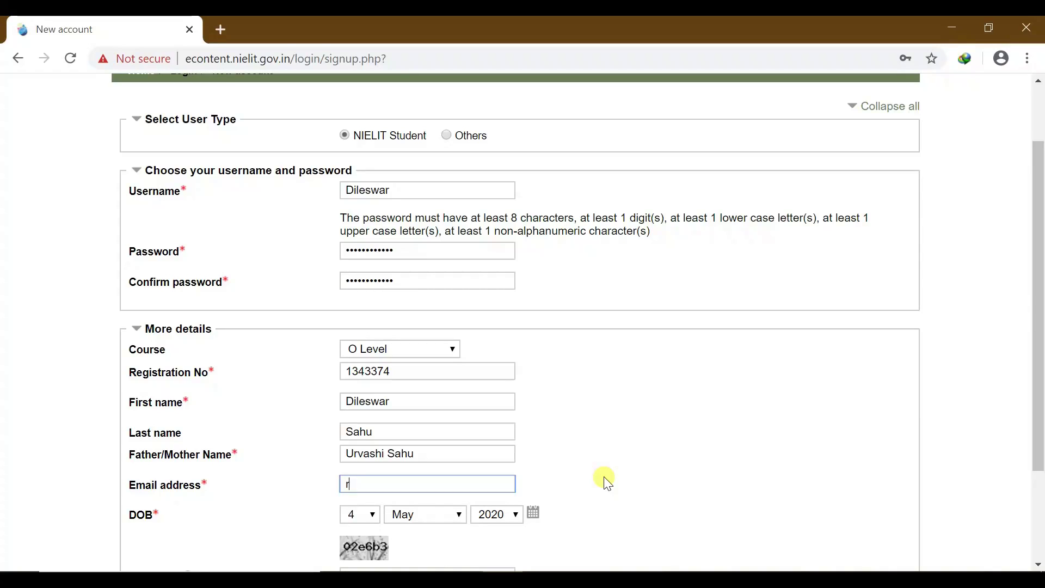
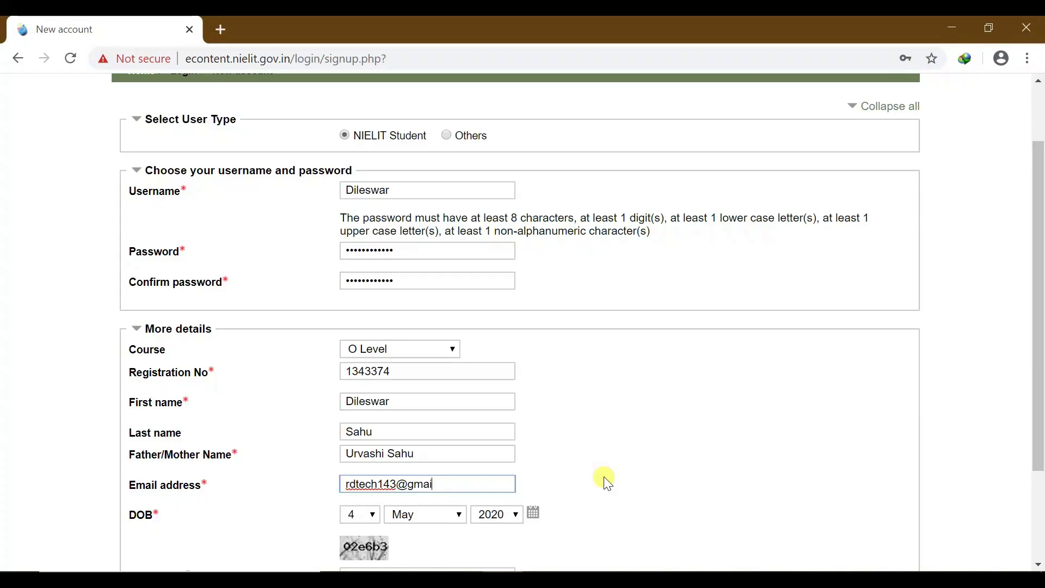
{"action": "scroll", "coordinate": [674, 469], "scroll_direction": "down", "scroll_amount": 2}
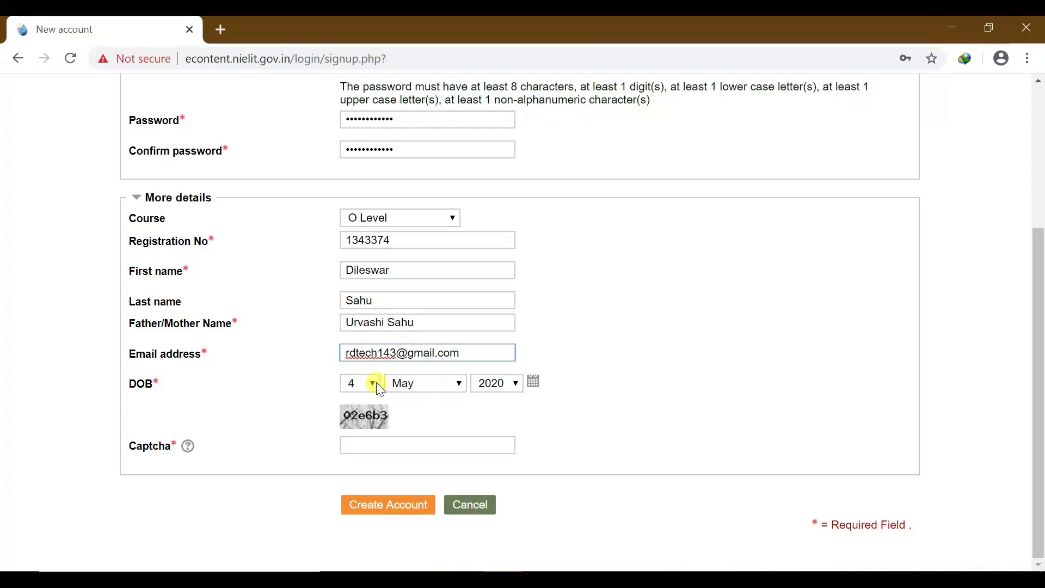
Pick day 1, November, 1999 as the date of birth and enter the displayed captcha.
{"action": "left_click", "coordinate": [376, 383]}
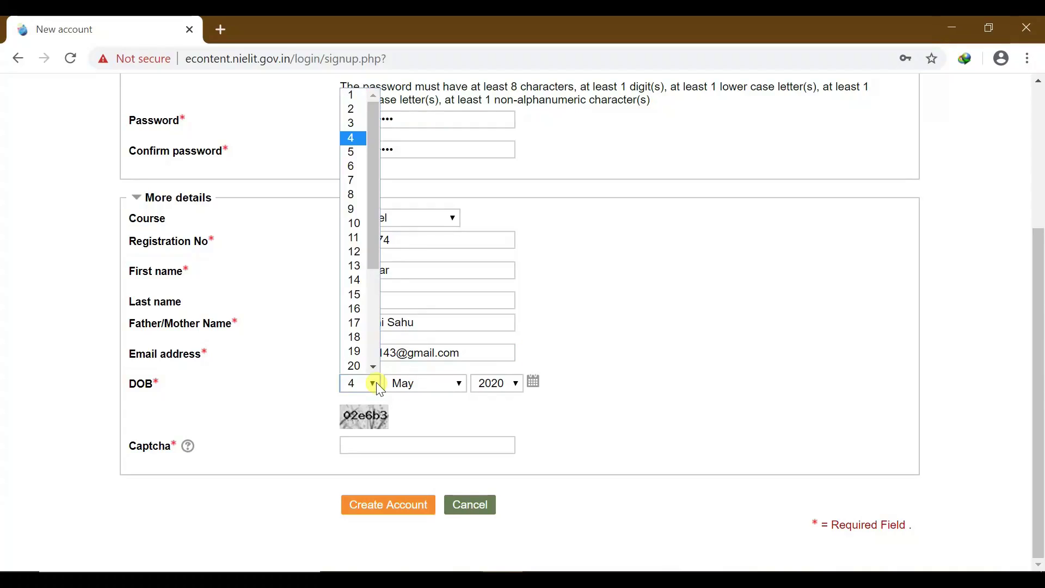
{"action": "left_click", "coordinate": [351, 96]}
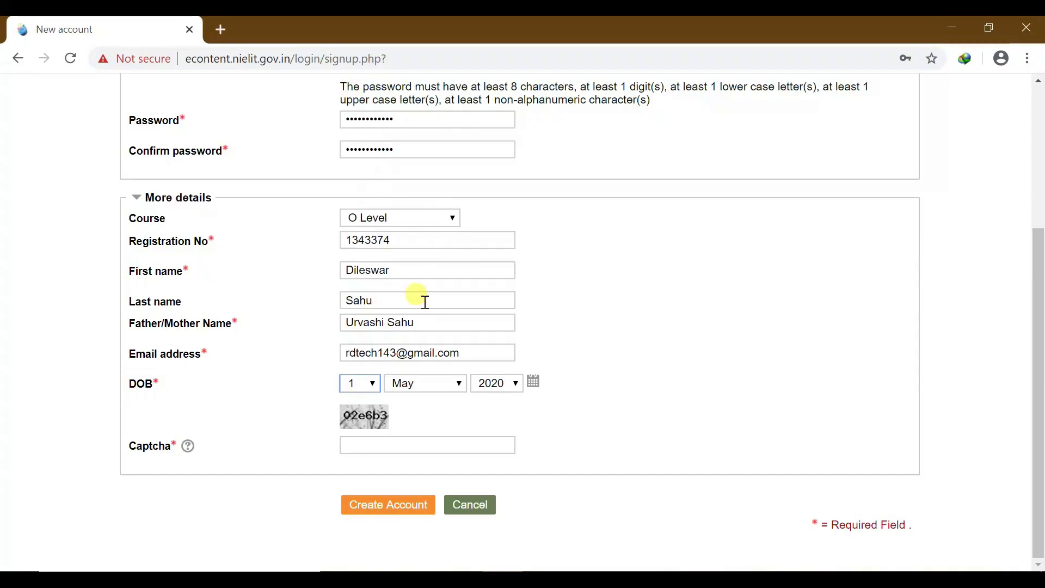
{"action": "left_click", "coordinate": [449, 388]}
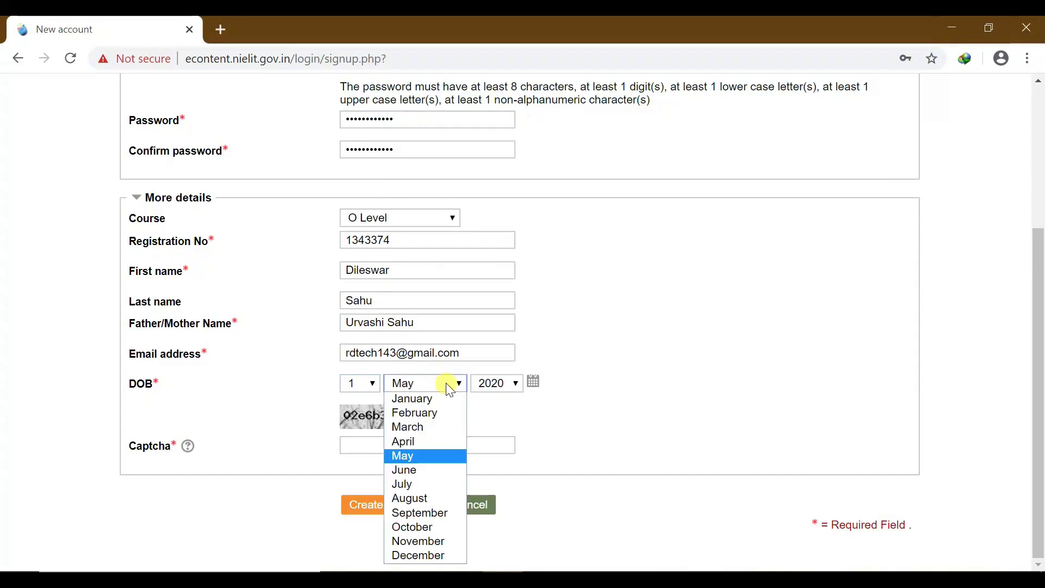
{"action": "left_click", "coordinate": [404, 540]}
{"action": "left_click", "coordinate": [512, 384]}
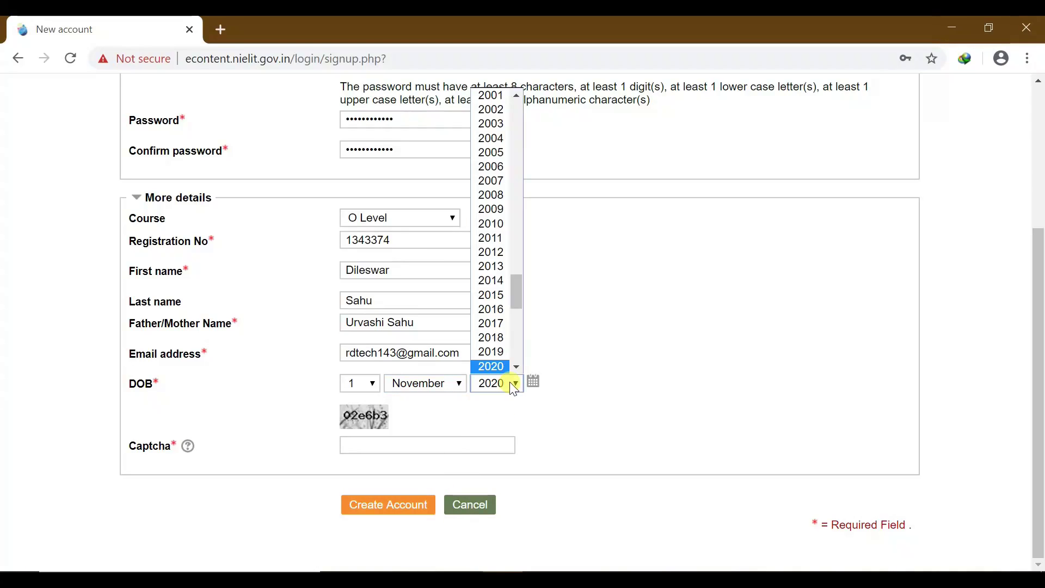
{"action": "scroll", "coordinate": [493, 228], "scroll_direction": "up", "scroll_amount": 9}
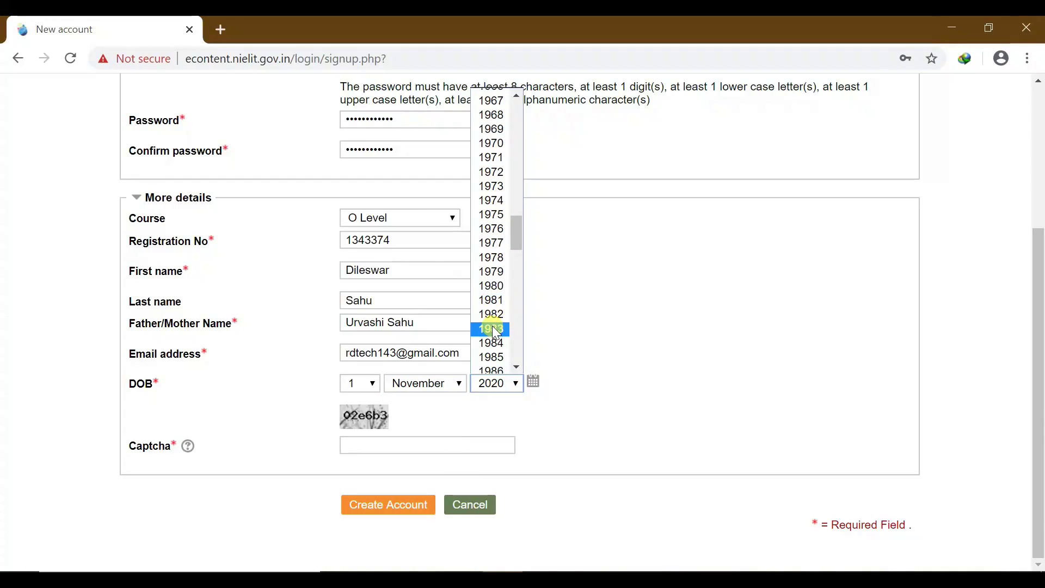
{"action": "scroll", "coordinate": [485, 327], "scroll_direction": "down", "scroll_amount": 6}
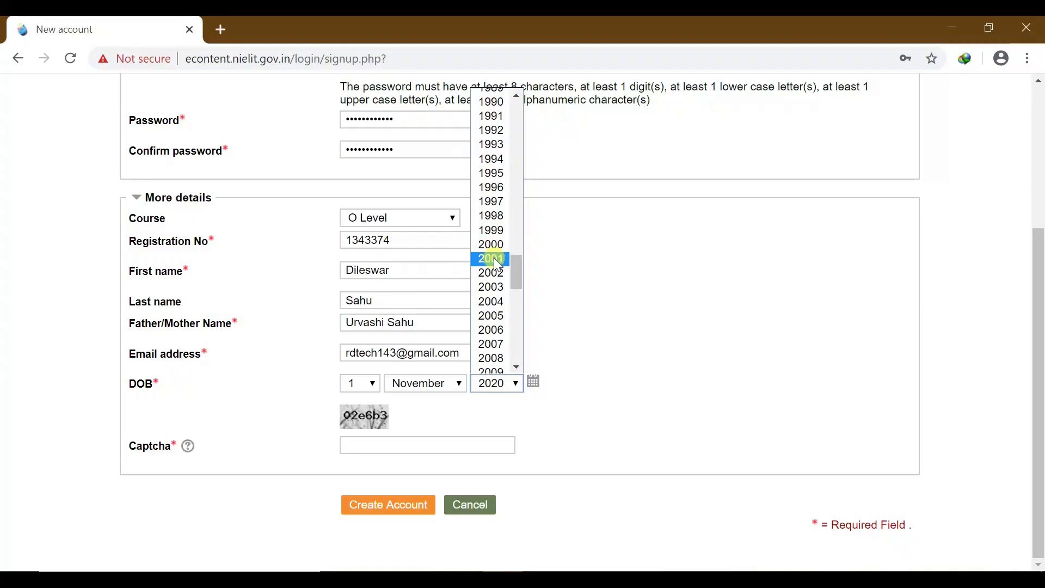
{"action": "left_click", "coordinate": [494, 231]}
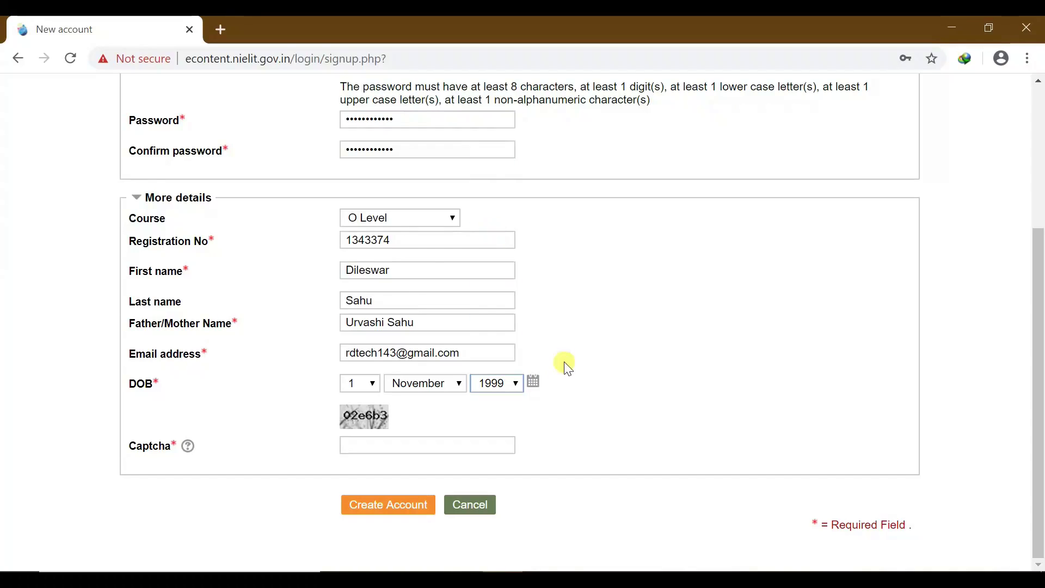
{"action": "left_click", "coordinate": [361, 446]}
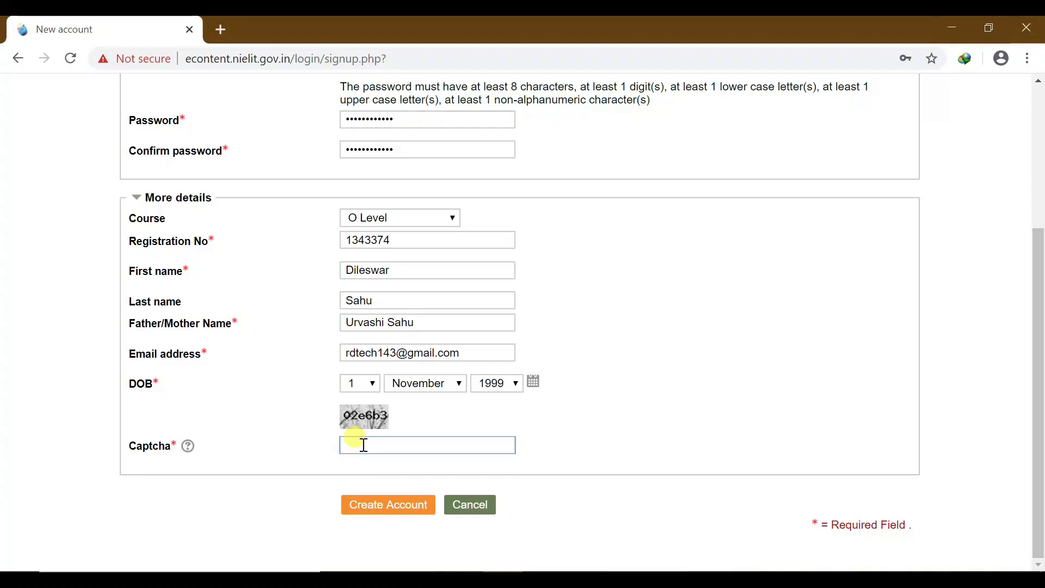
{"action": "type", "text": "02e6b3"}
Submit the form, then make the rejected username's first letter lowercase.
{"action": "left_click", "coordinate": [400, 509]}
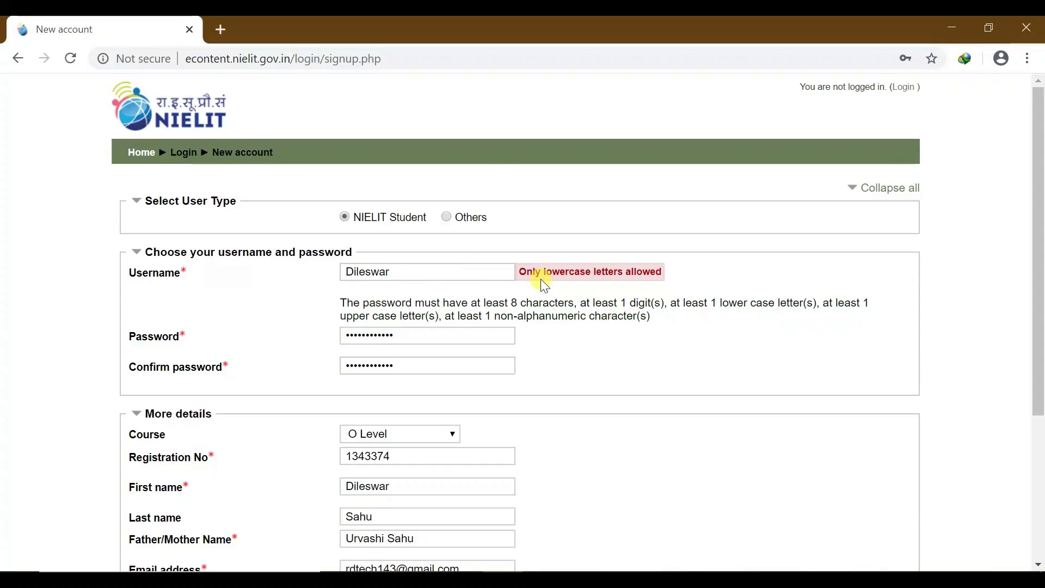
{"action": "scroll", "coordinate": [637, 297], "scroll_direction": "down", "scroll_amount": 3}
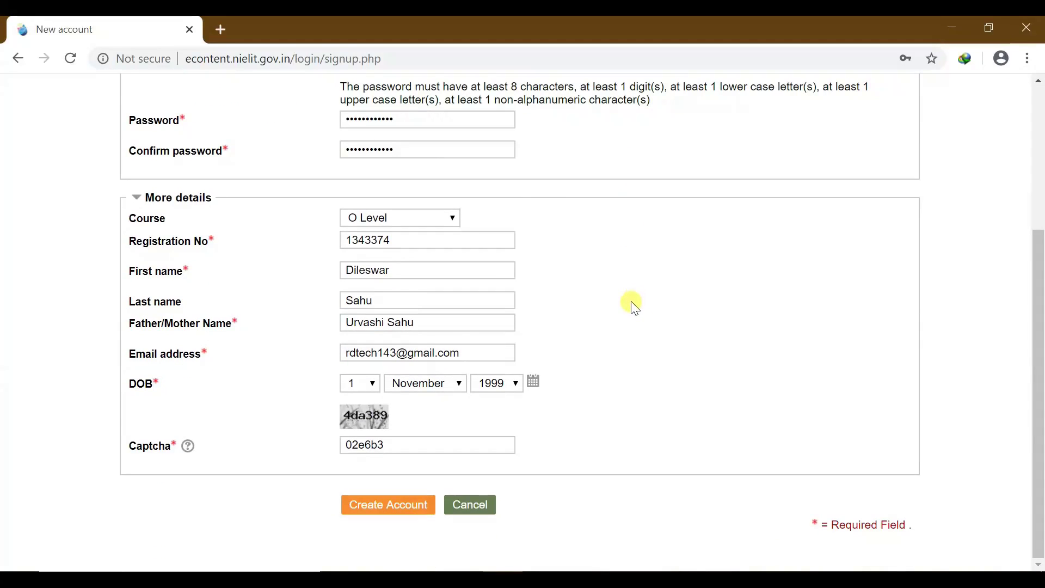
{"action": "scroll", "coordinate": [626, 303], "scroll_direction": "up", "scroll_amount": 4}
{"action": "left_click", "coordinate": [350, 271]}
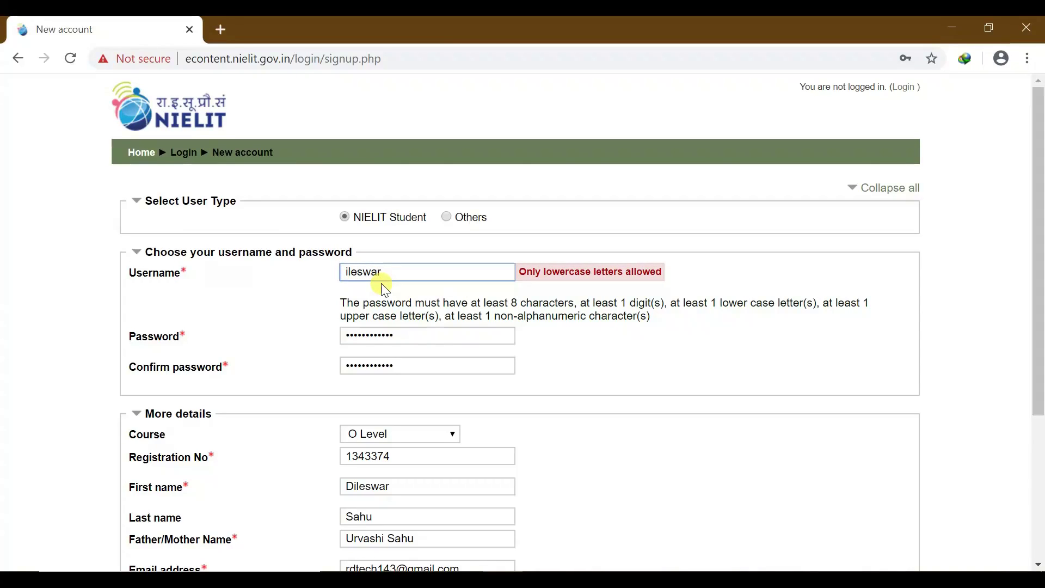
{"action": "key", "text": "BackSpace"}
{"action": "type", "text": "d"}
{"action": "key", "text": "BackSpace"}
{"action": "type", "text": "d"}
Replace the outdated captcha entry with the newly shown code.
{"action": "scroll", "coordinate": [524, 365], "scroll_direction": "down", "scroll_amount": 3}
{"action": "scroll", "coordinate": [524, 366], "scroll_direction": "down", "scroll_amount": 1}
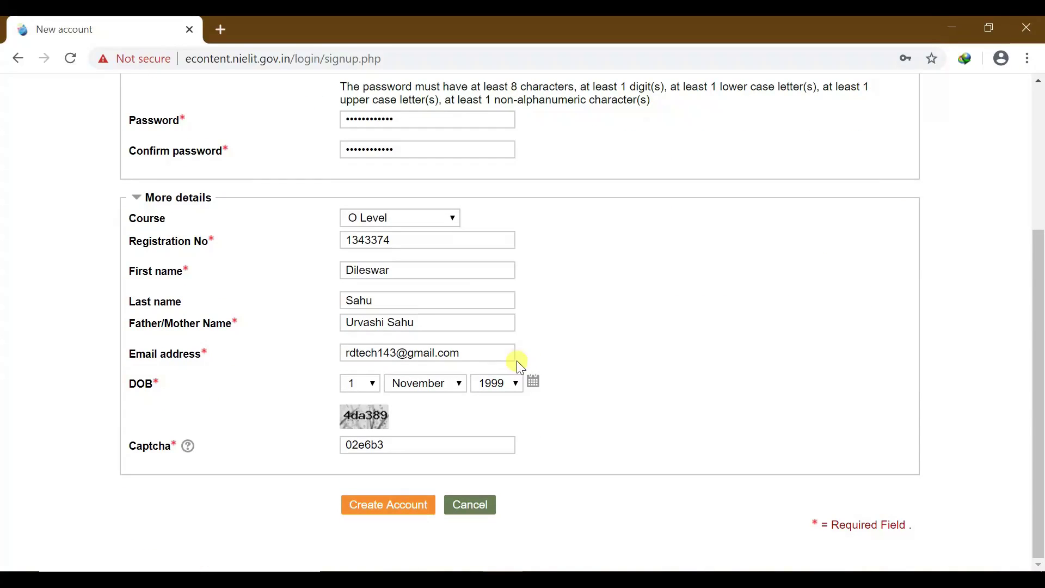
{"action": "left_click", "coordinate": [383, 444]}
{"action": "left_click_drag", "start_coordinate": [383, 445], "coordinate": [319, 451]}
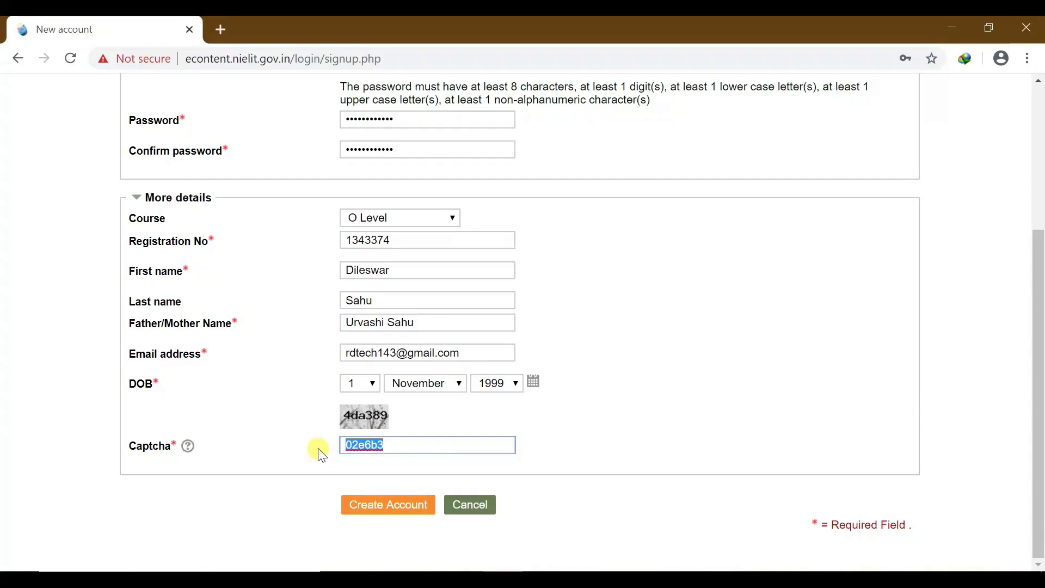
{"action": "type", "text": "4"}
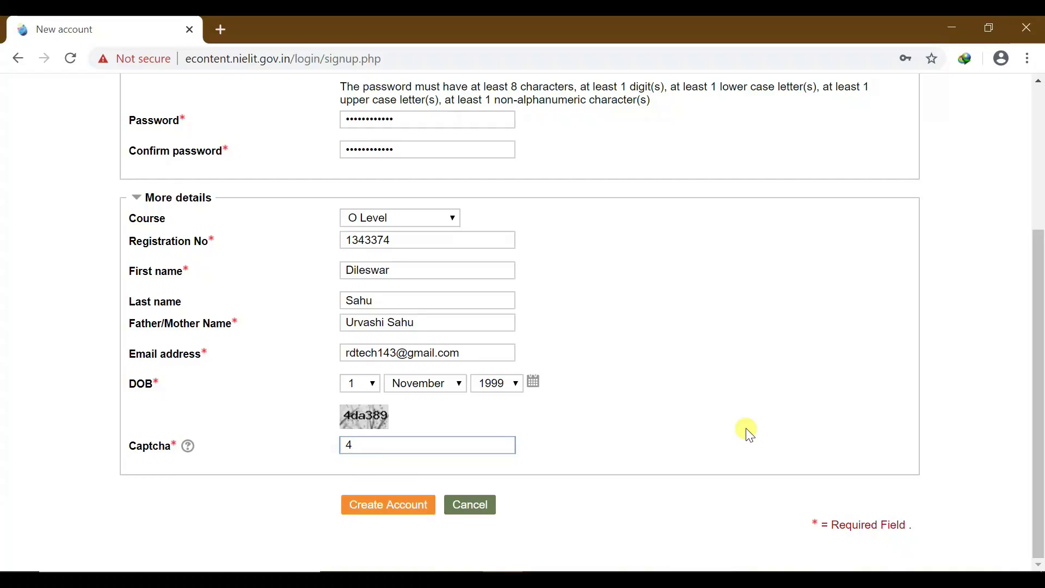
{"action": "type", "text": "da"}
{"action": "type", "text": "389"}
Submit the corrected form and continue past the confirmation e-mail notice.
{"action": "left_click", "coordinate": [397, 506]}
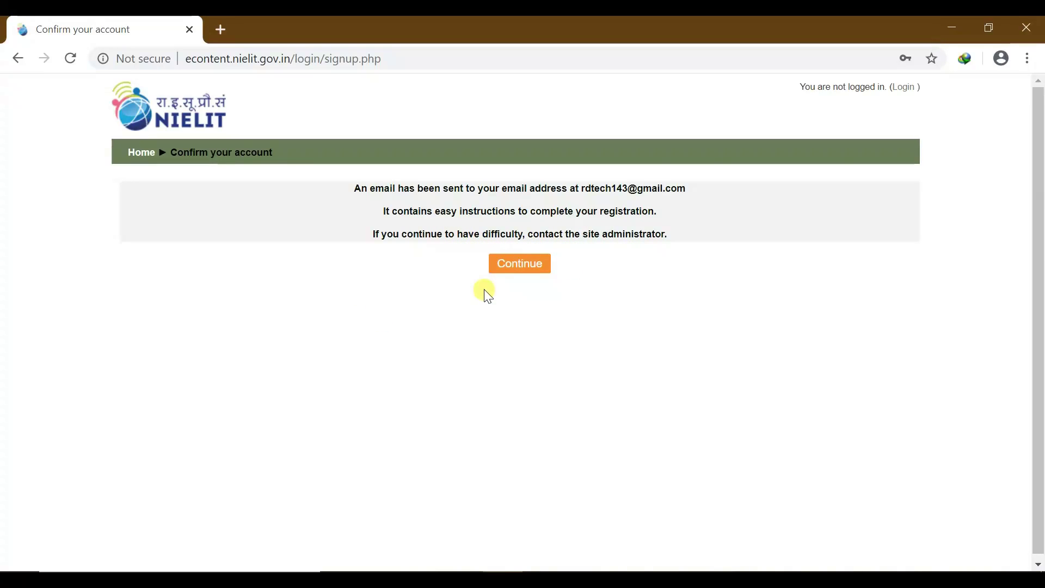
{"action": "left_click", "coordinate": [517, 266]}
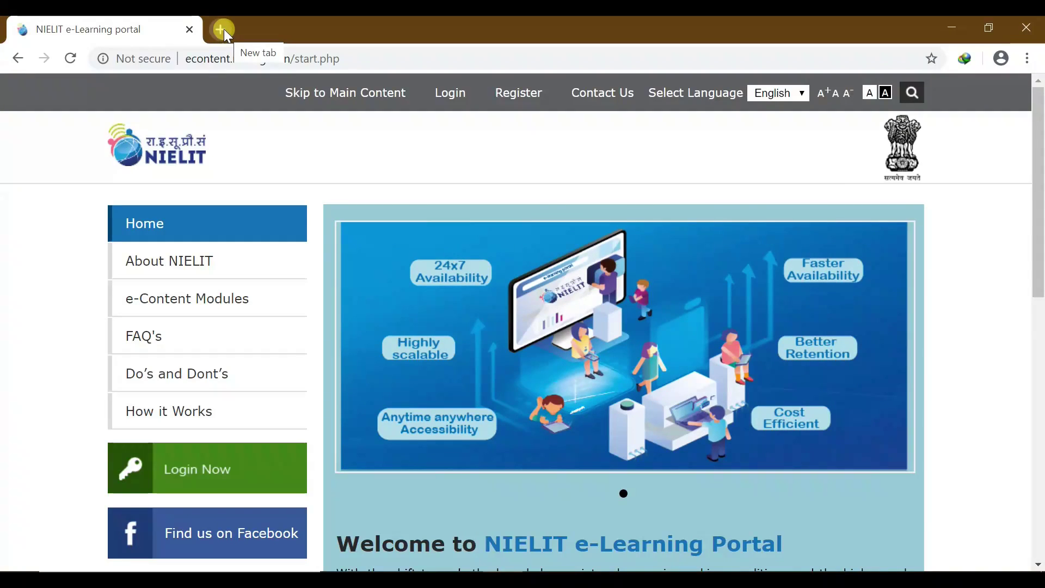
In a new tab, open Gmail and sign in with the newly registered e-mail account.
{"action": "left_click", "coordinate": [223, 30]}
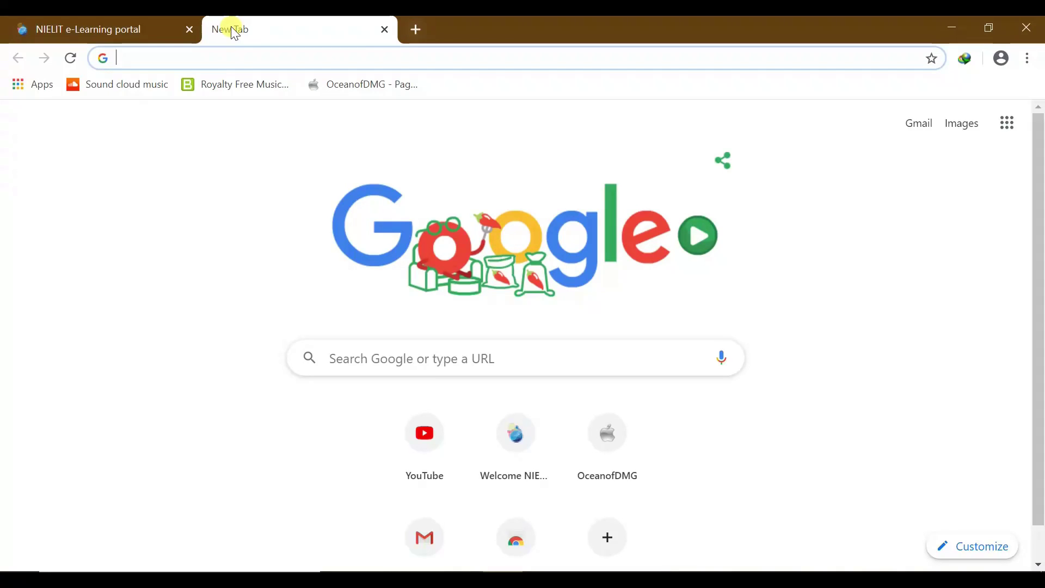
{"action": "left_click", "coordinate": [917, 125]}
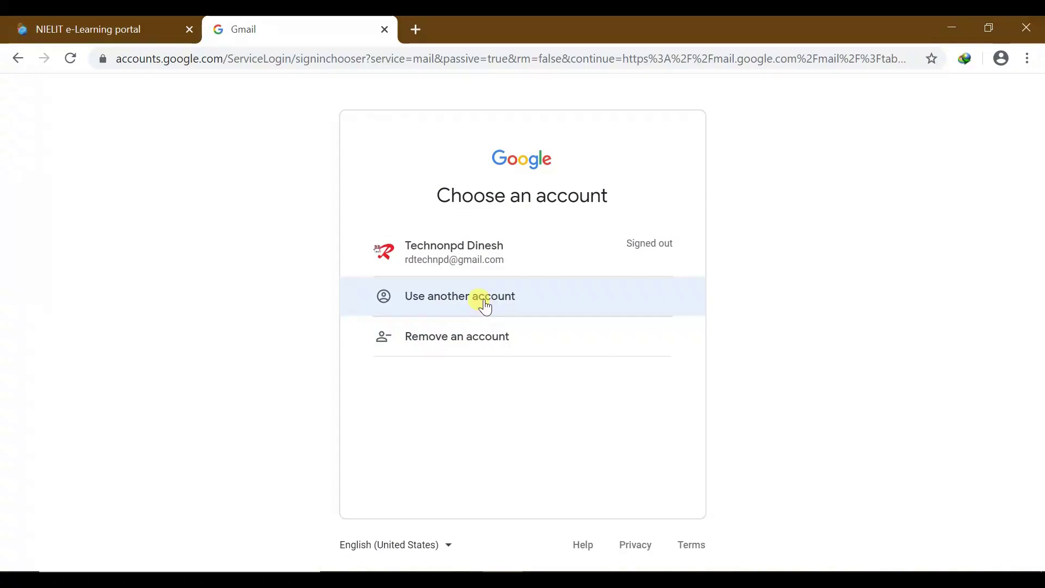
{"action": "left_click", "coordinate": [456, 298]}
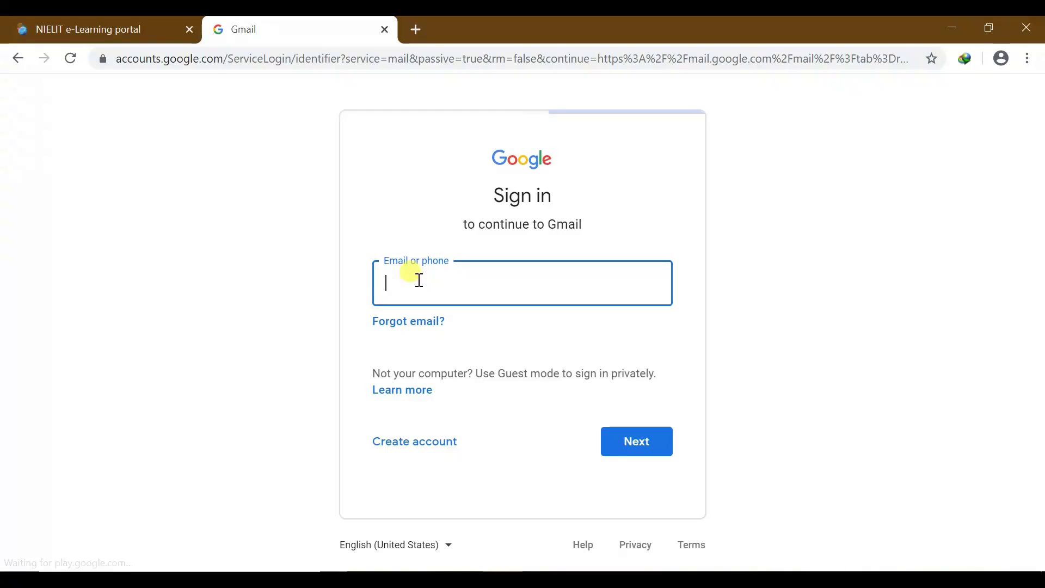
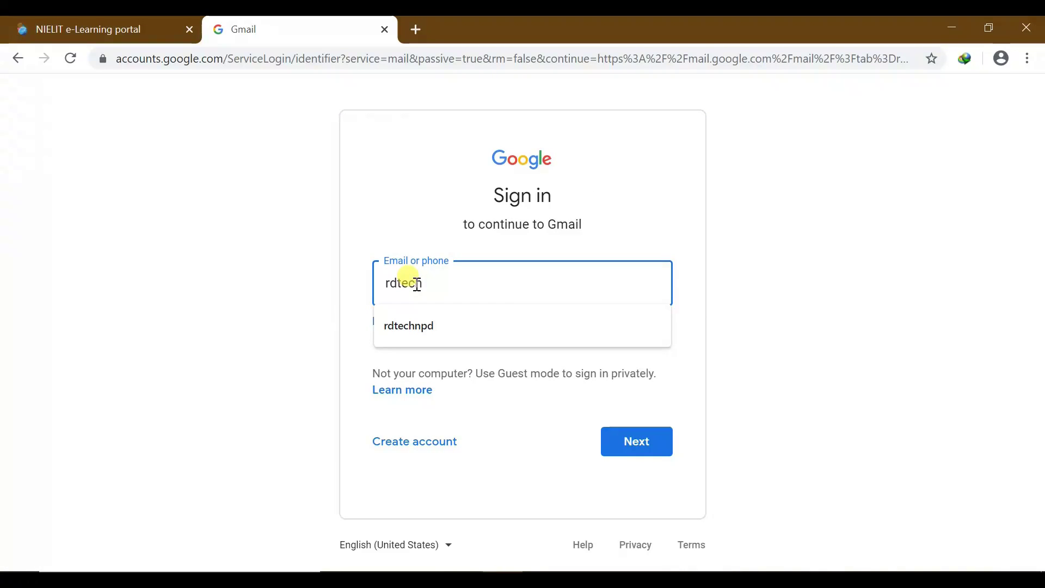
{"action": "key", "text": "Return"}
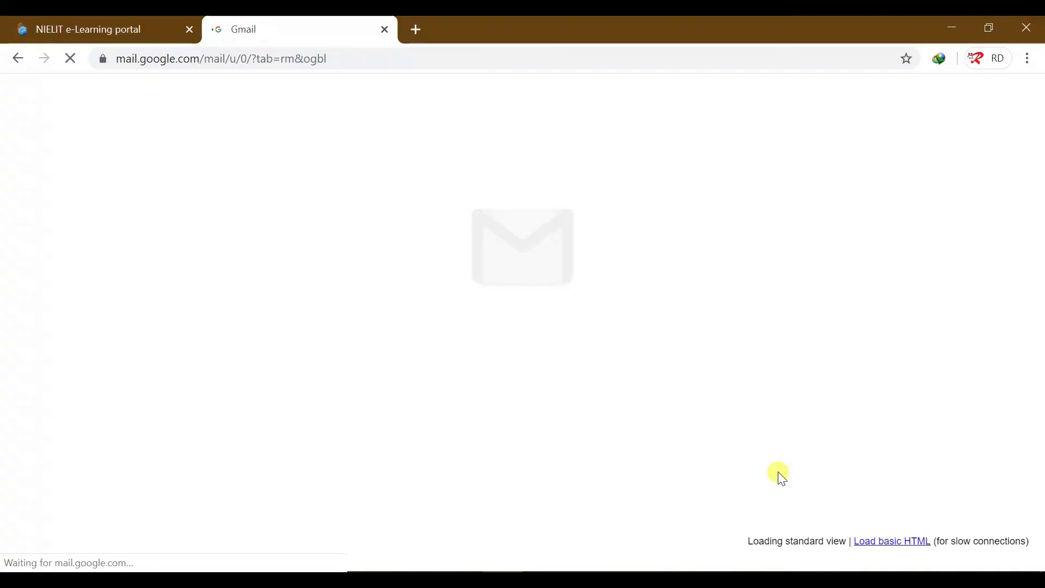
Load Gmail's basic HTML inbox and open the NIELIT e-Learning LMS account confirmation email.
{"action": "left_click", "coordinate": [887, 542]}
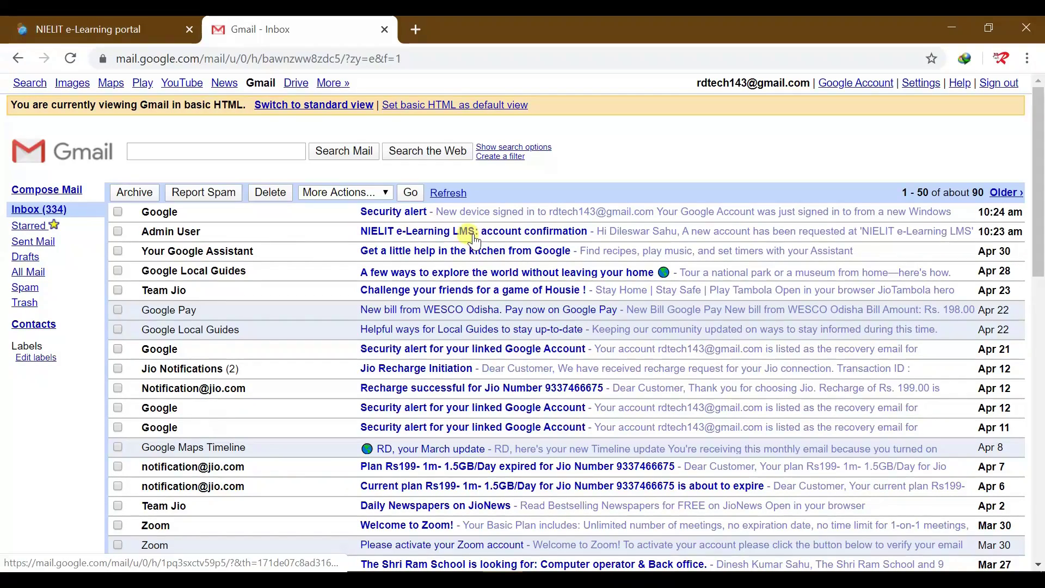
{"action": "left_click", "coordinate": [539, 238]}
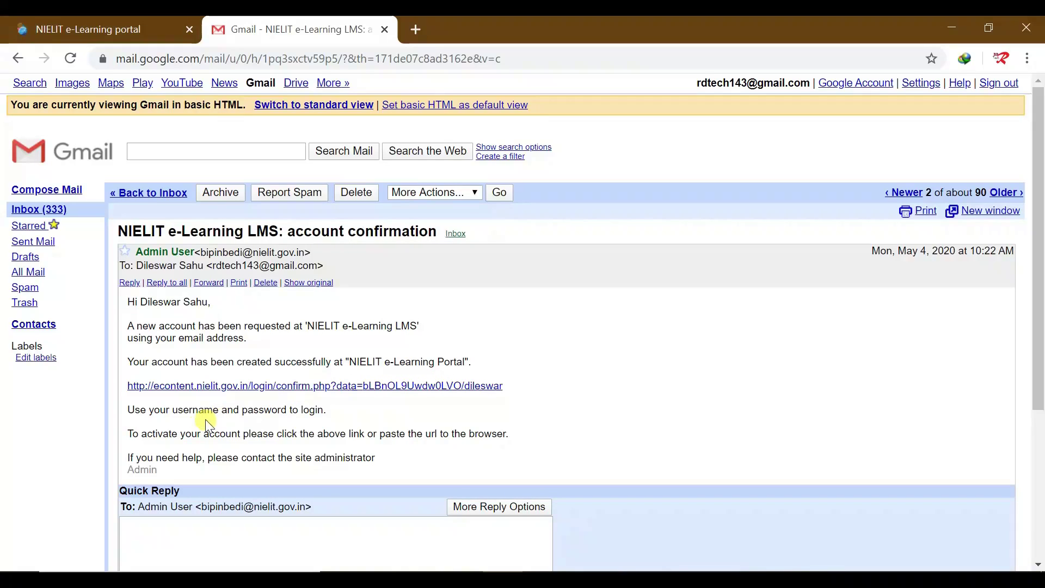
Activate the account via the confirmation link, then log out of the existing portal session.
{"action": "left_click", "coordinate": [295, 388]}
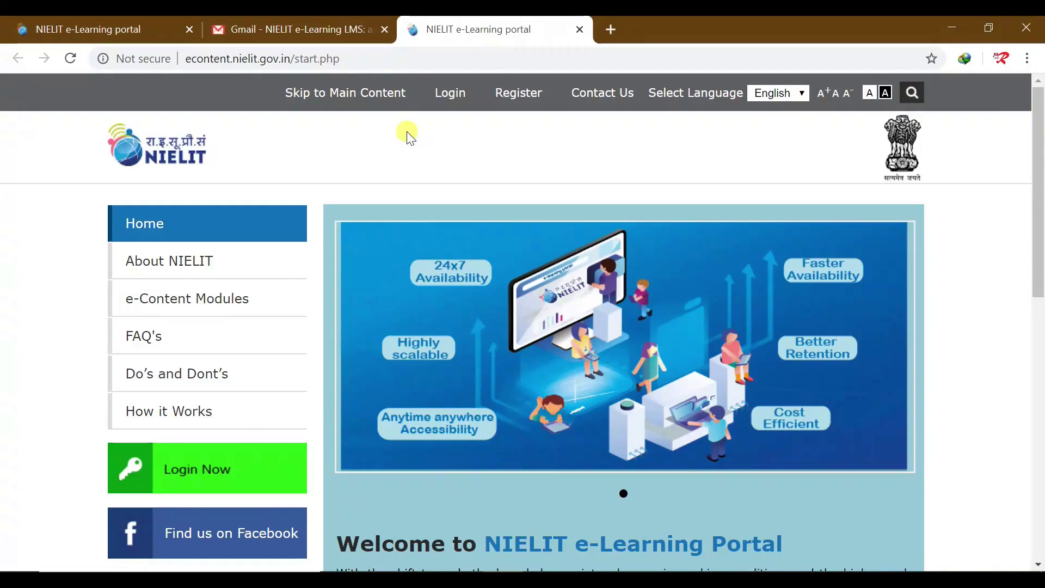
{"action": "left_click", "coordinate": [211, 469]}
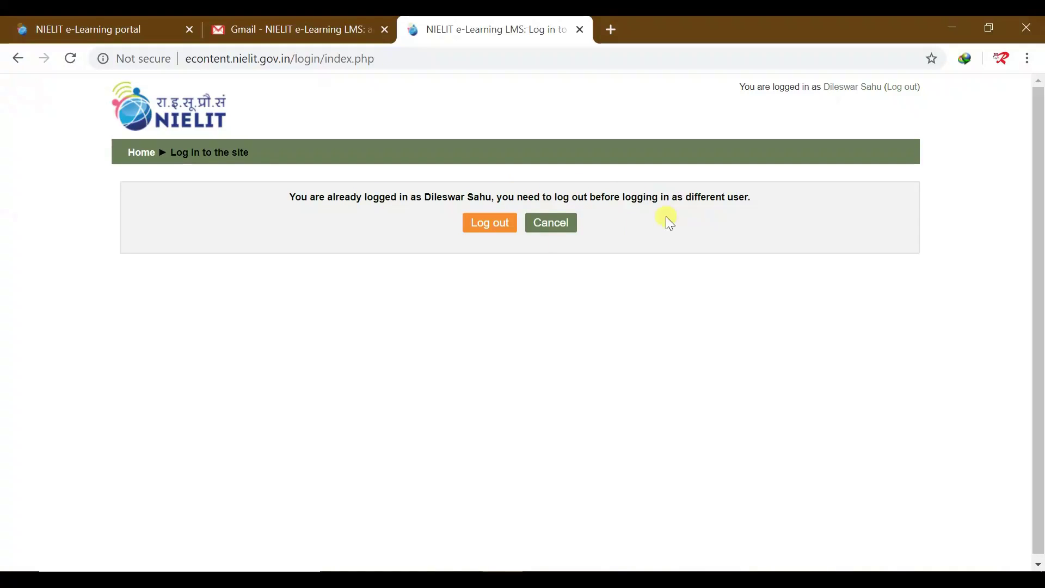
{"action": "left_click", "coordinate": [489, 224]}
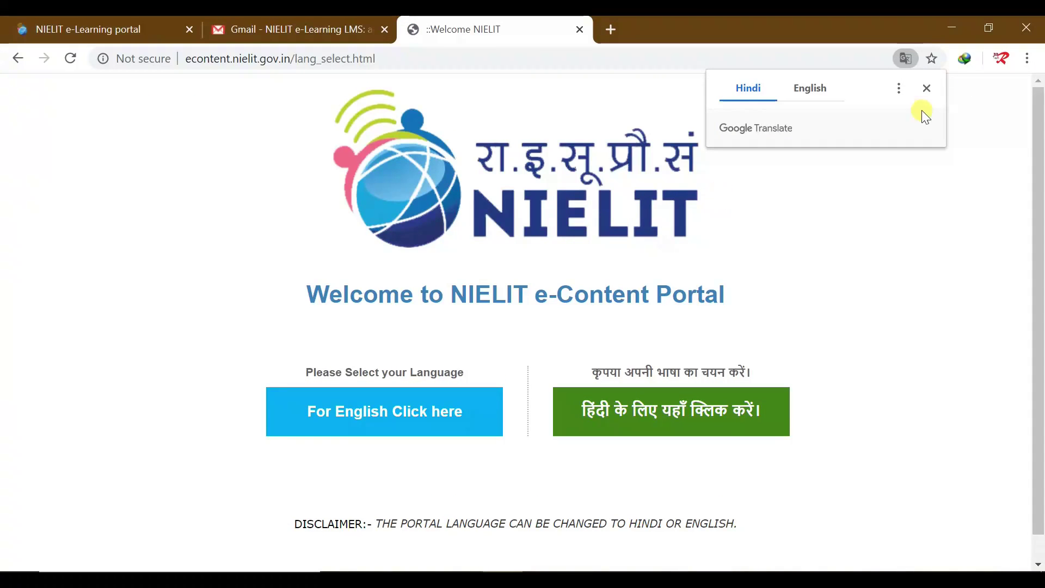
Dismiss the translation offer, continue to the English portal home page, and return to the first portal tab.
{"action": "left_click", "coordinate": [926, 89]}
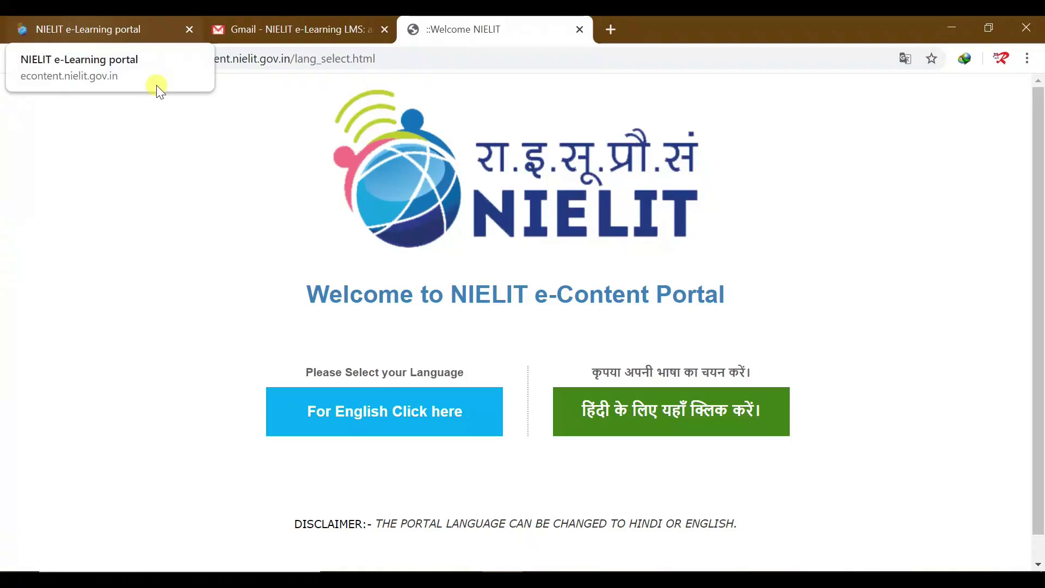
{"action": "left_click", "coordinate": [369, 415]}
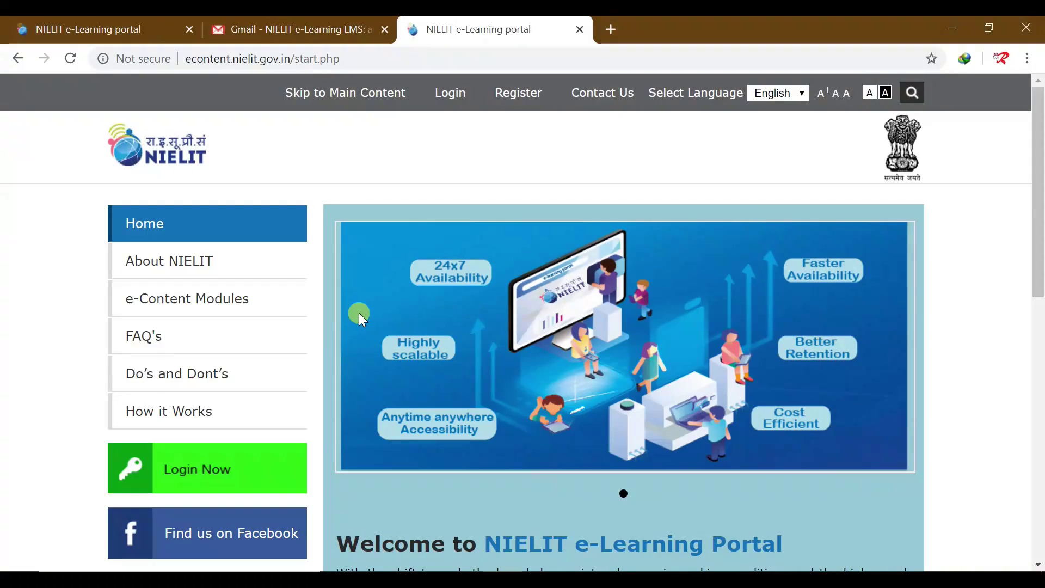
{"action": "left_click", "coordinate": [80, 25]}
Close the duplicate portal tab, reopen the login page, and enter the new account's username and password.
{"action": "left_click", "coordinate": [189, 29]}
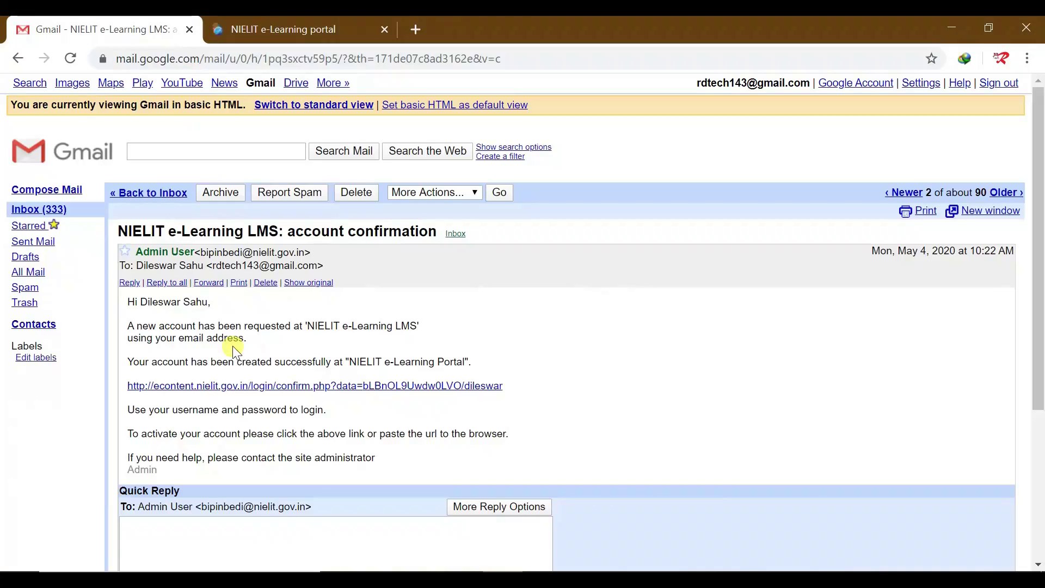
{"action": "left_click", "coordinate": [286, 28]}
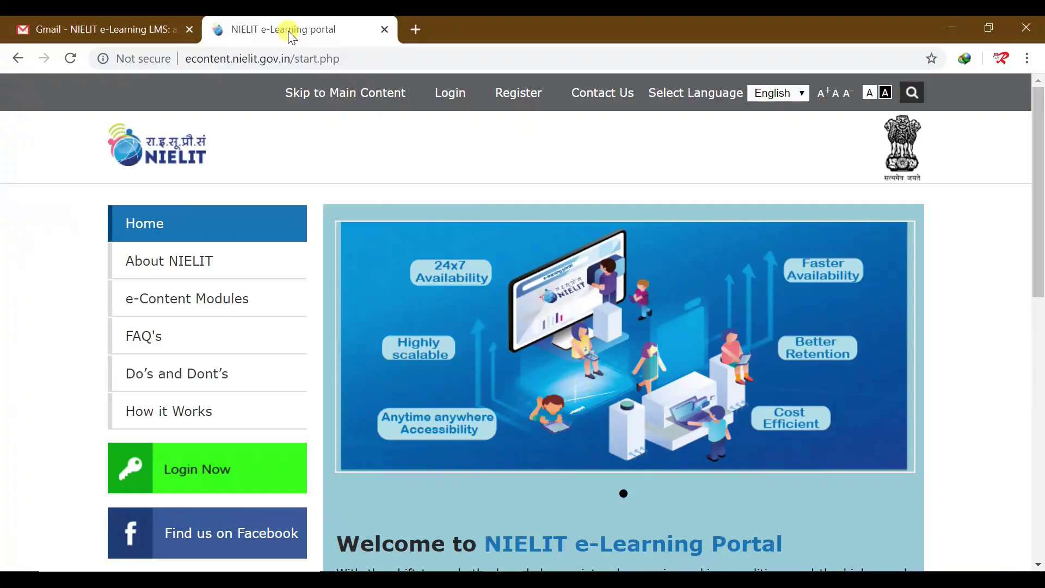
{"action": "left_click", "coordinate": [199, 471]}
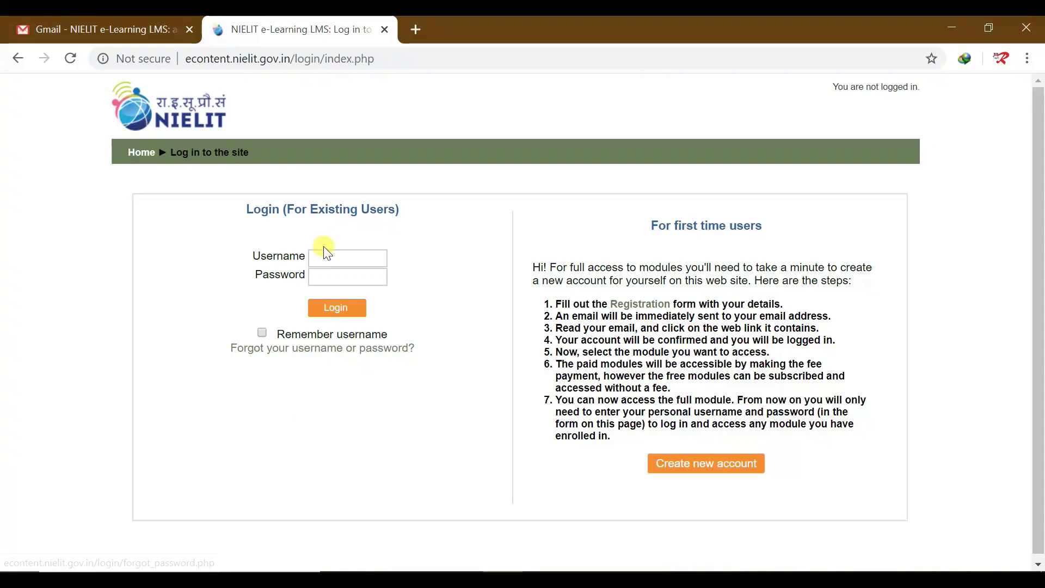
{"action": "left_click", "coordinate": [326, 253]}
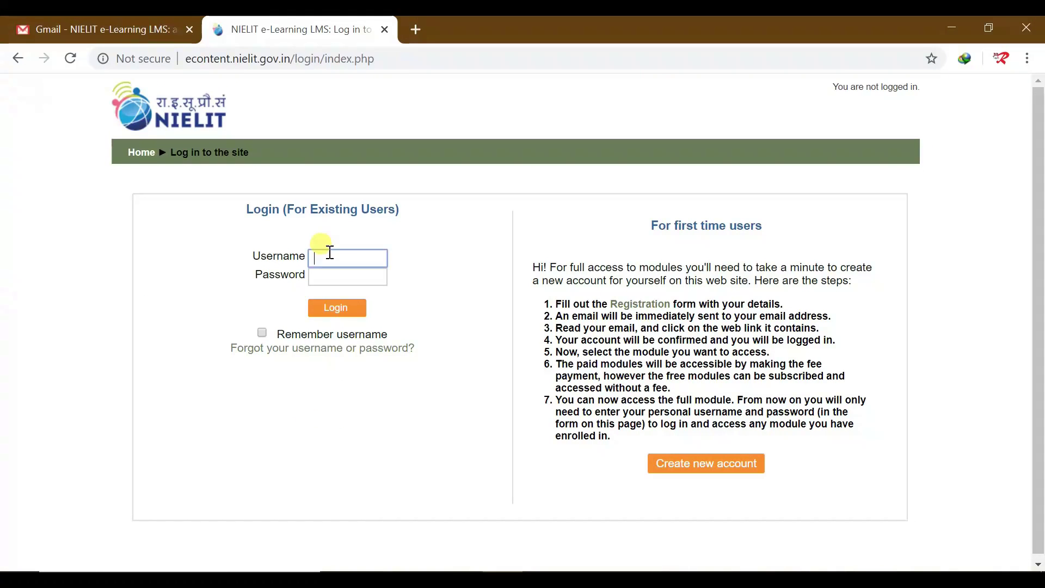
{"action": "left_click", "coordinate": [327, 272]}
{"action": "left_click", "coordinate": [321, 258]}
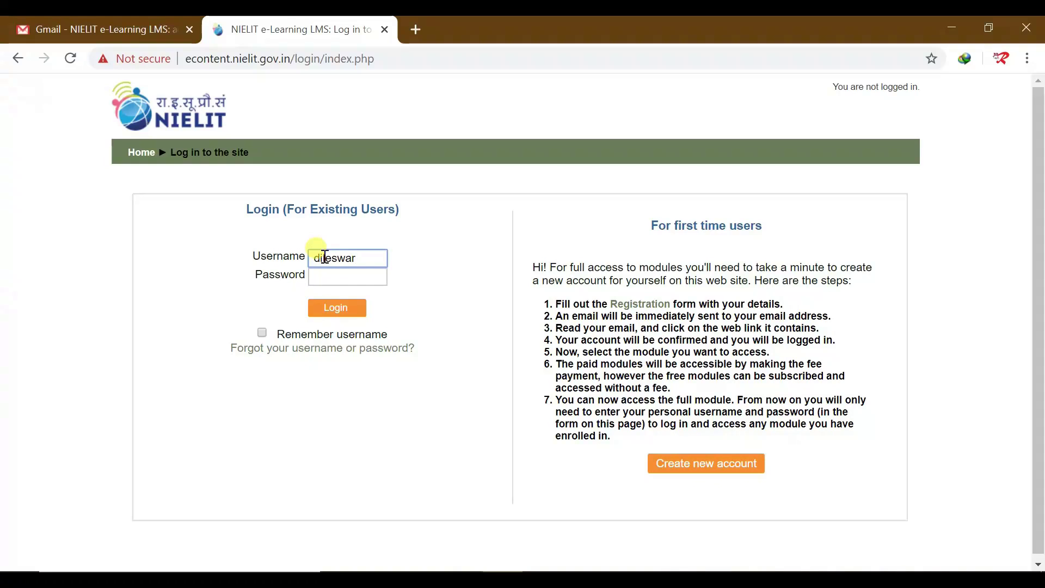
{"action": "left_click", "coordinate": [328, 279]}
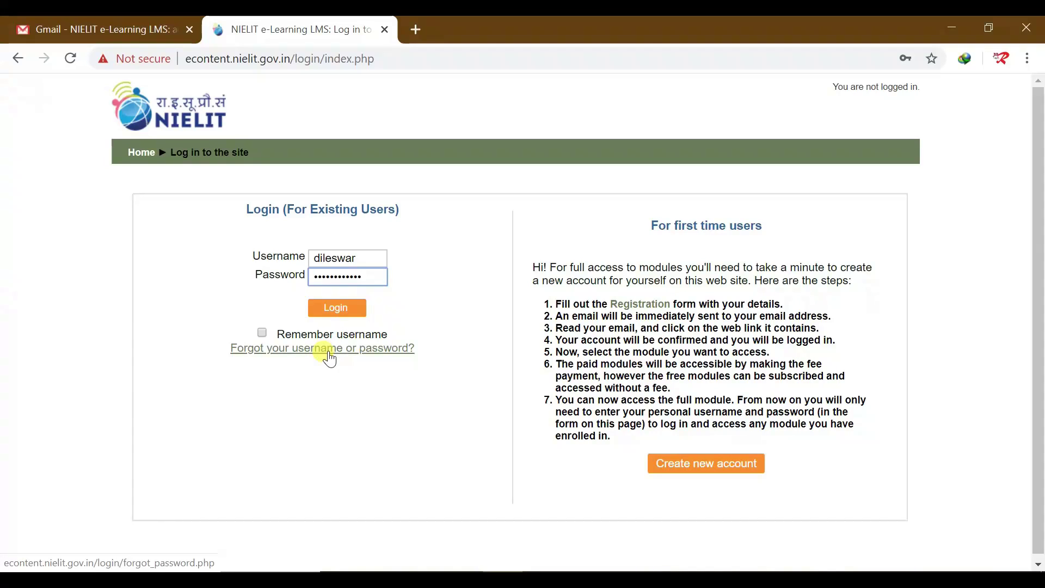
Log in with the new account and scroll through the home page's course categories.
{"action": "left_click", "coordinate": [342, 316]}
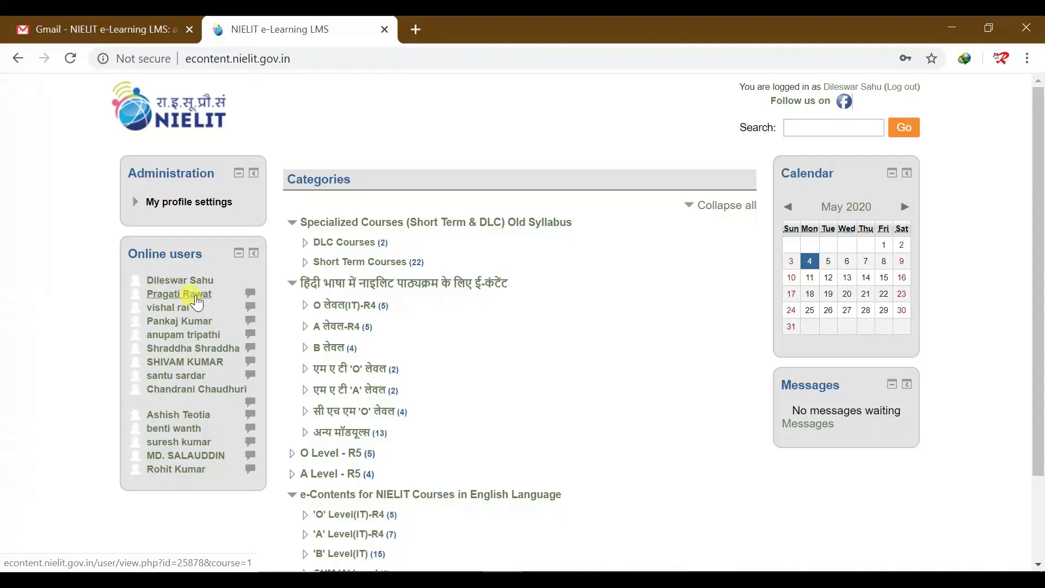
{"action": "scroll", "coordinate": [196, 348], "scroll_direction": "down", "scroll_amount": 2}
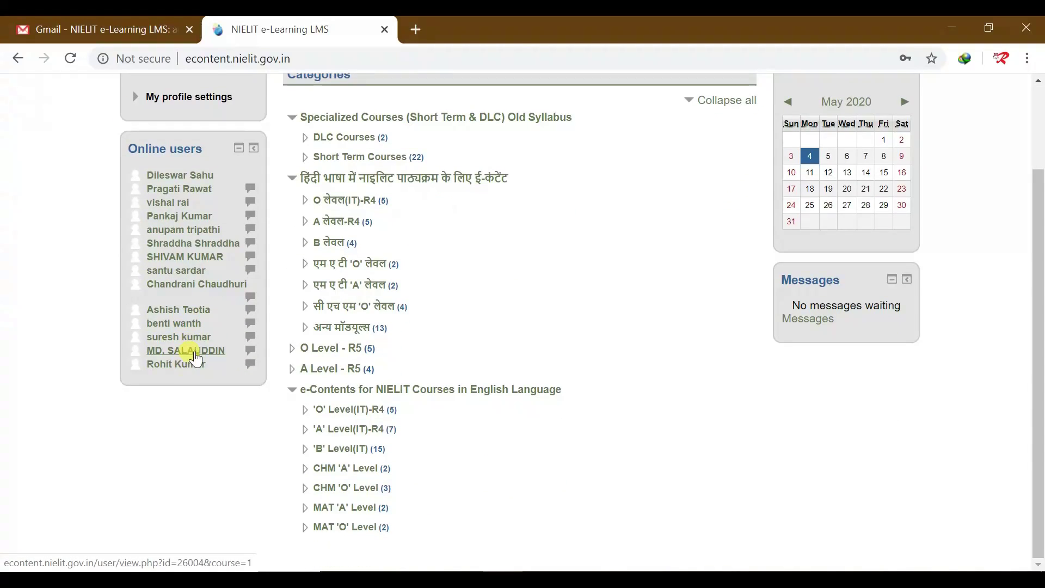
{"action": "scroll", "coordinate": [188, 359], "scroll_direction": "up", "scroll_amount": 2}
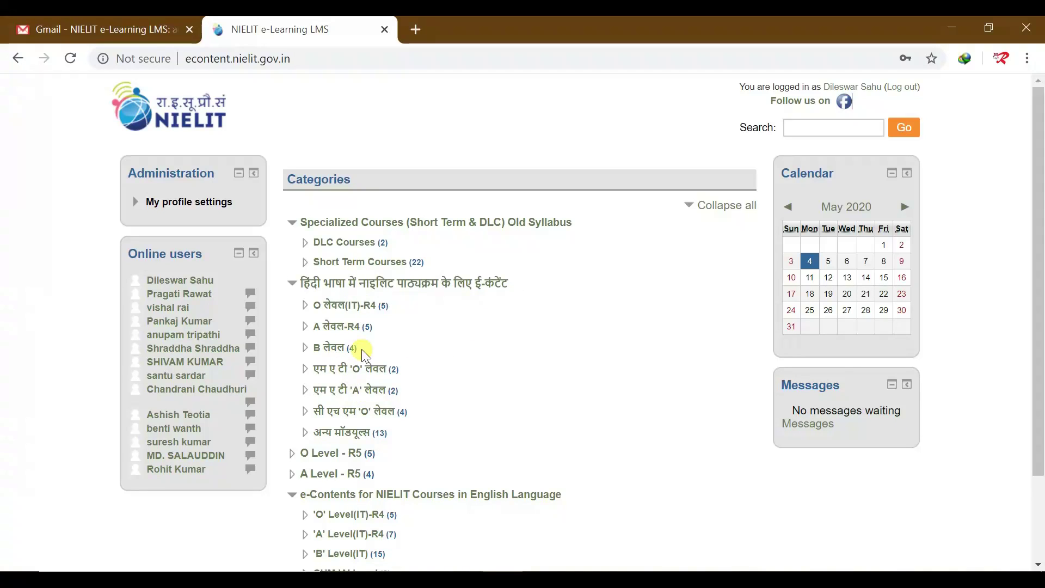
{"action": "scroll", "coordinate": [487, 424], "scroll_direction": "down", "scroll_amount": 2}
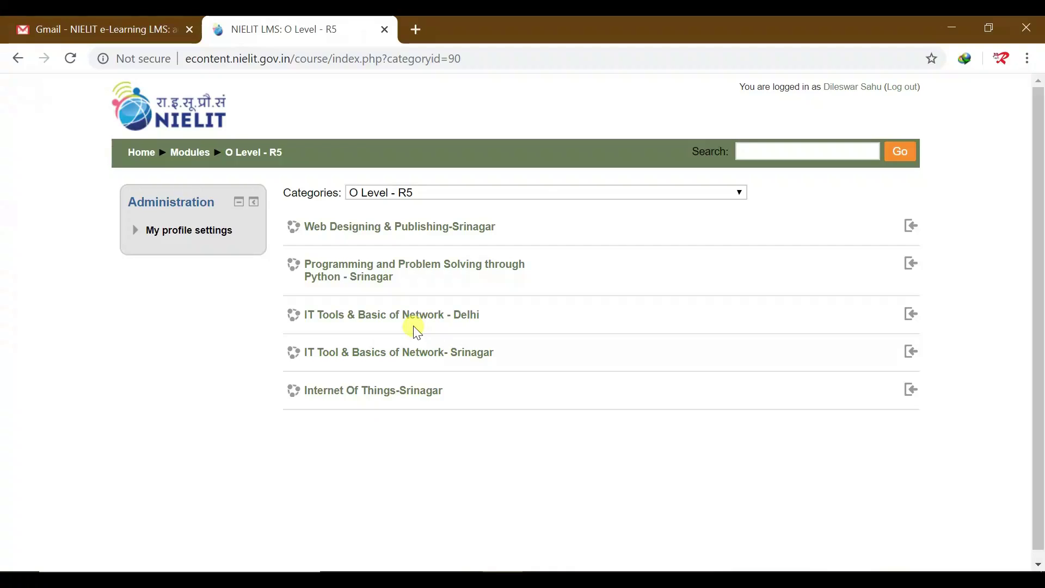
Open the IT Tools & Basic of Network - Delhi module from the O Level - R5 list.
{"action": "left_click", "coordinate": [380, 322]}
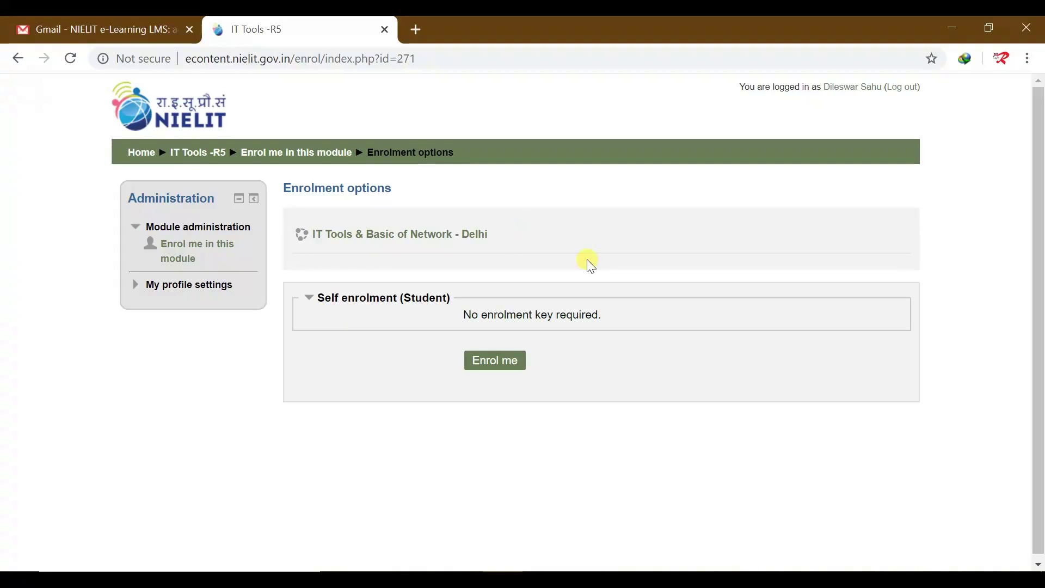
Self-enrol in the IT Tools -R5 module and open the Chapter-5 Powerpoint lesson.
{"action": "left_click", "coordinate": [494, 362]}
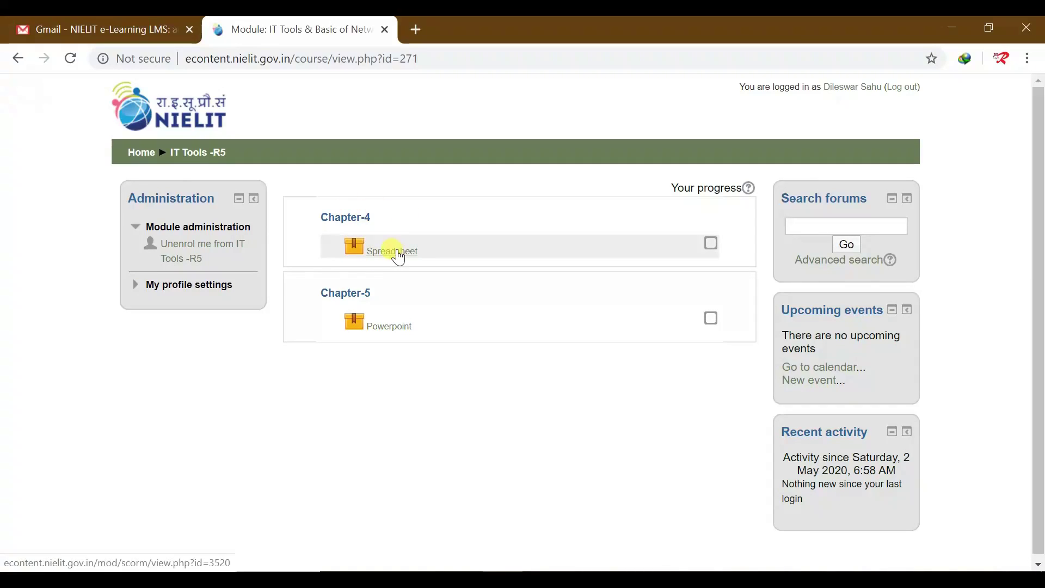
{"action": "left_click", "coordinate": [390, 330]}
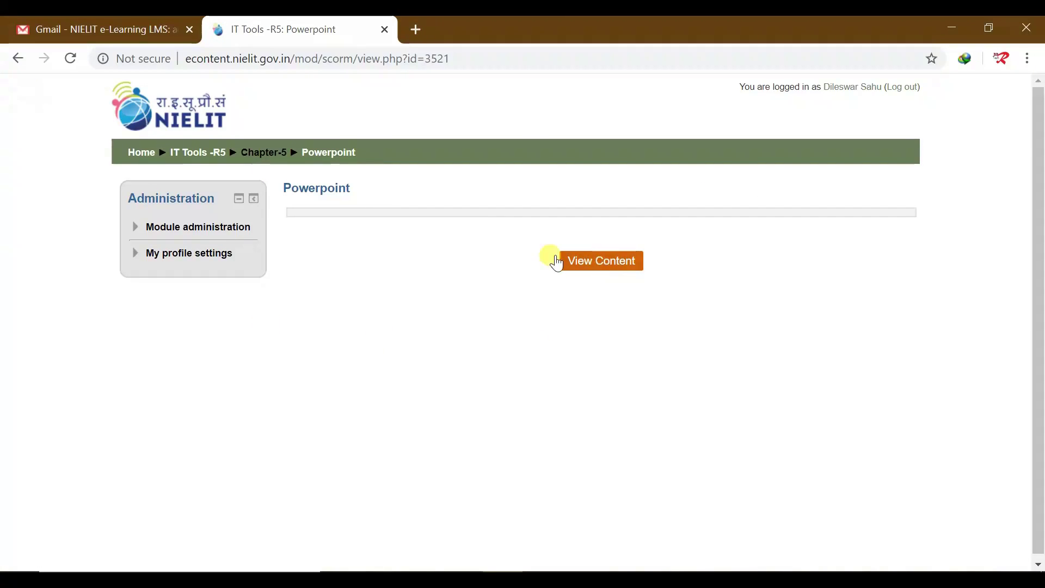
Launch the Powerpoint lesson content and play its video enlarged in the iSpring player.
{"action": "left_click", "coordinate": [621, 264]}
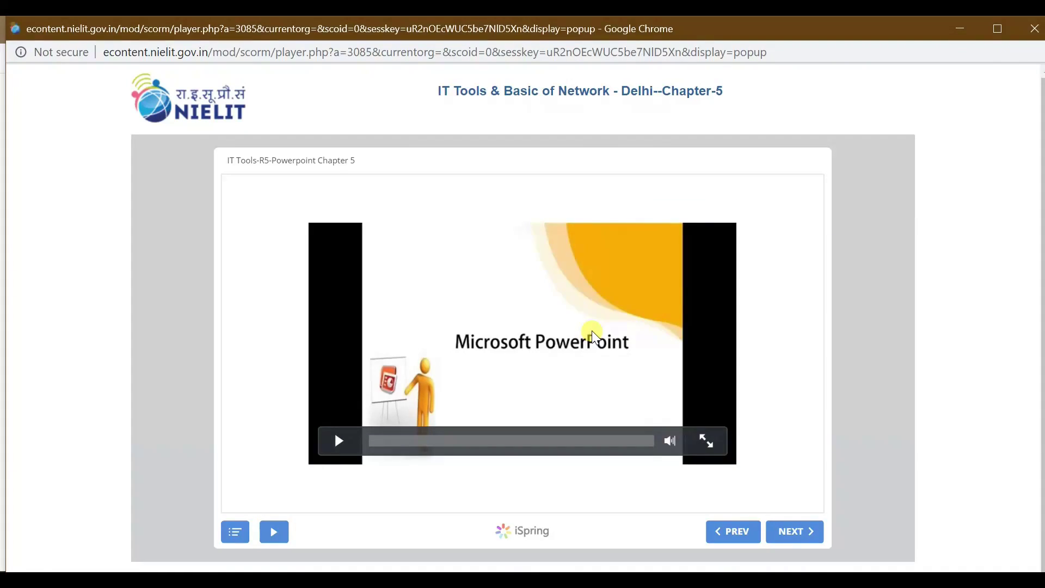
{"action": "mouse_move", "coordinate": [595, 335]}
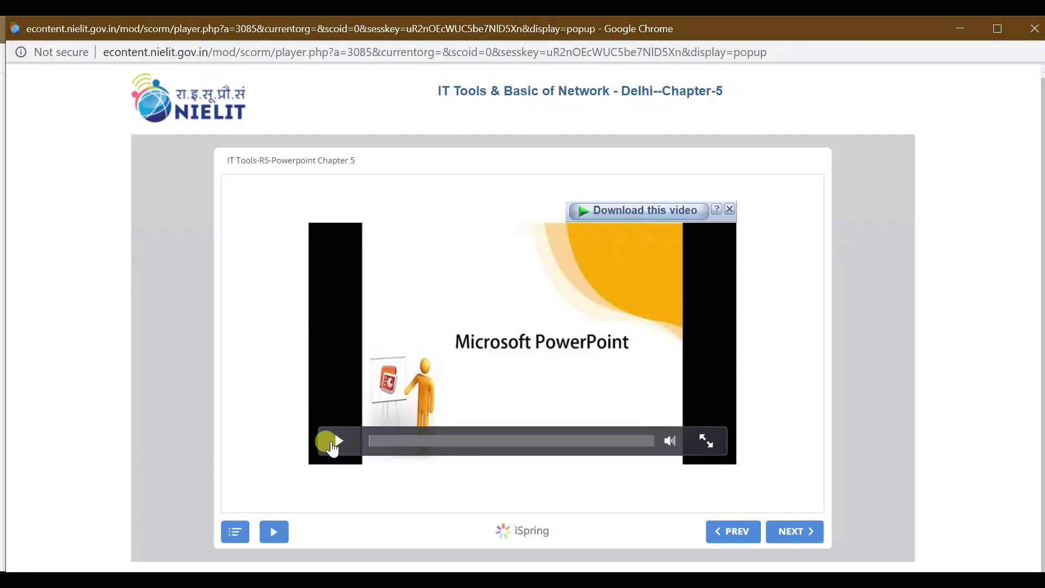
{"action": "left_click", "coordinate": [338, 440]}
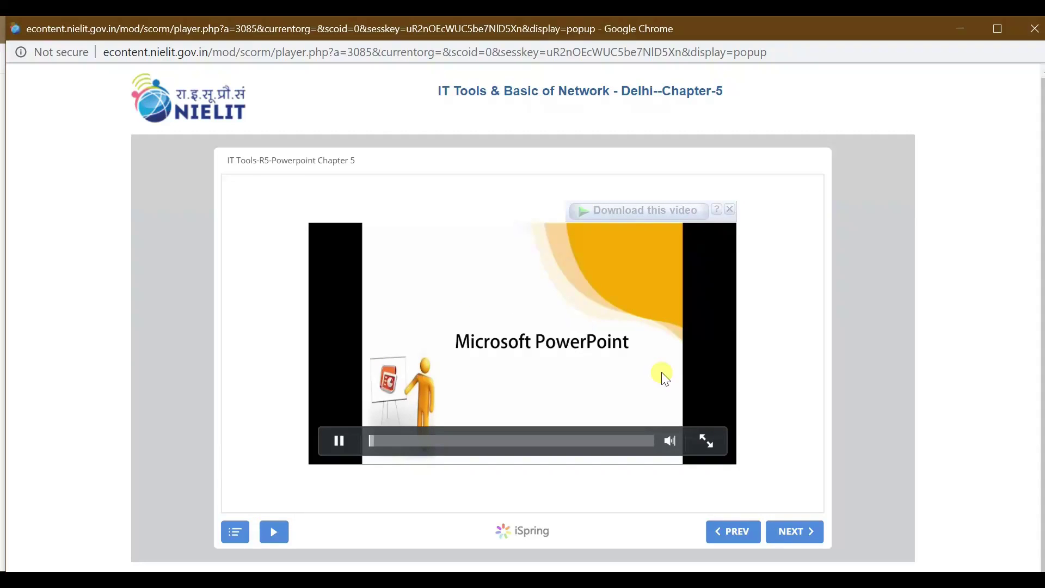
{"action": "left_click", "coordinate": [706, 438]}
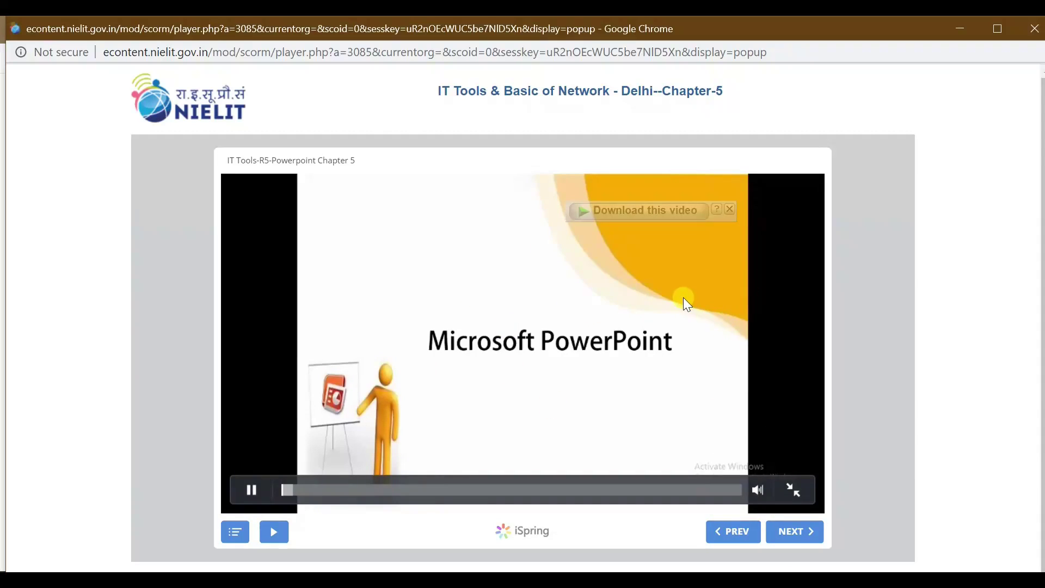